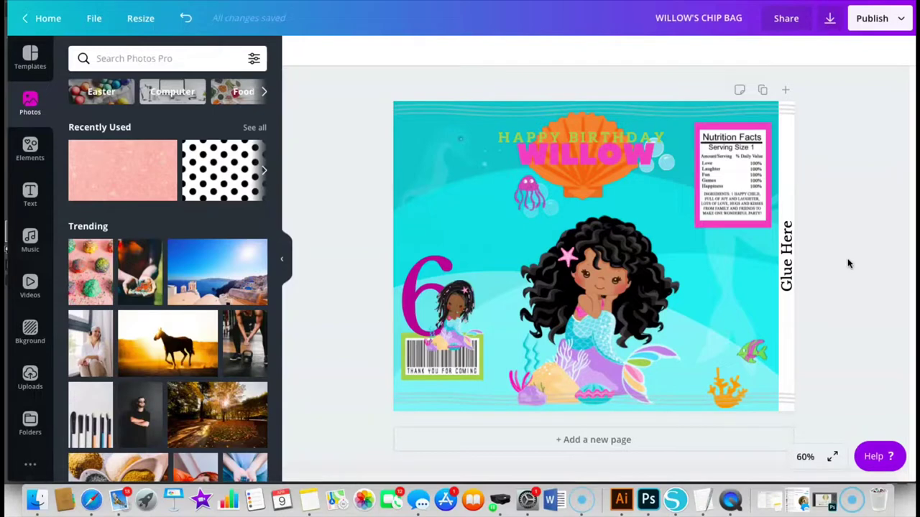
# Step: Send the background image back several layers, then undo the layering changes
pyautogui.click(675, 200)
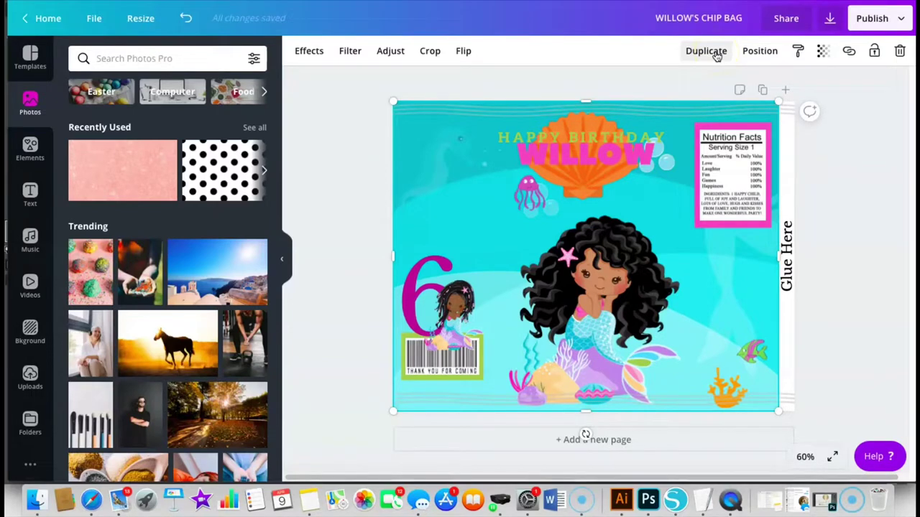
pyautogui.click(754, 48)
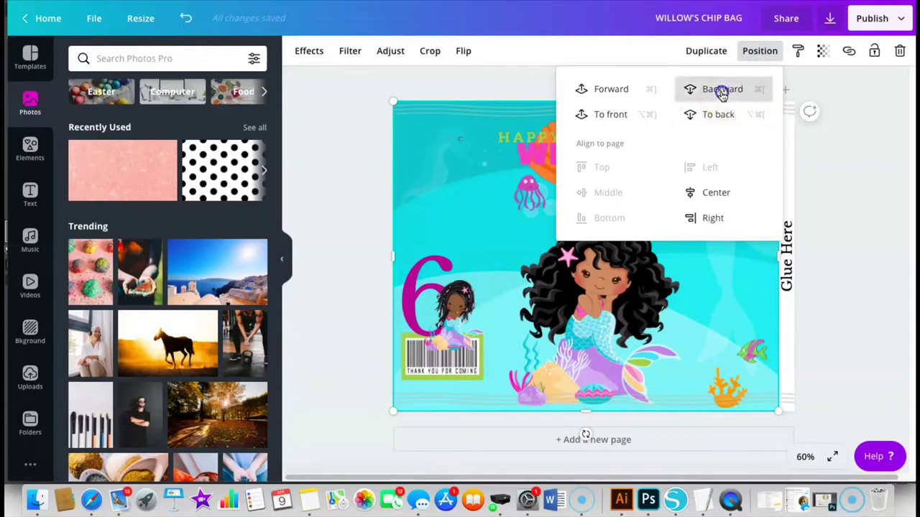
pyautogui.click(722, 93)
pyautogui.click(722, 92)
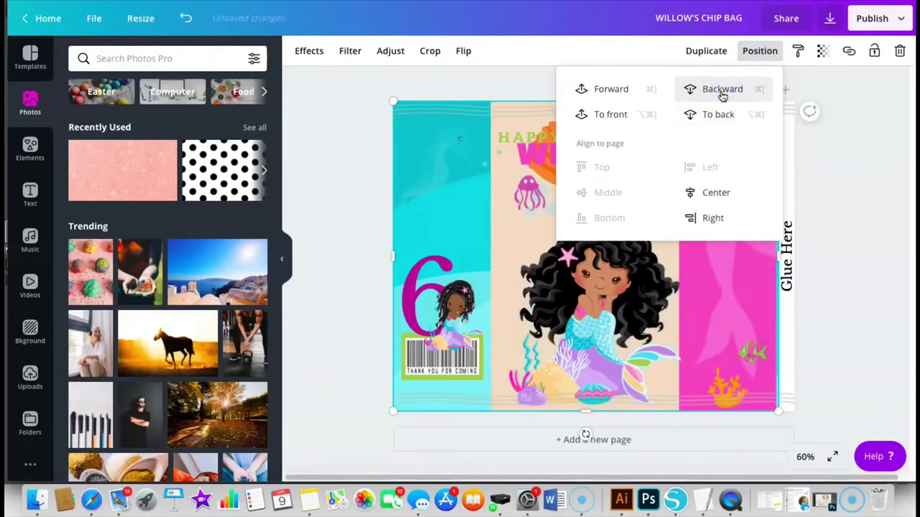
pyautogui.click(722, 93)
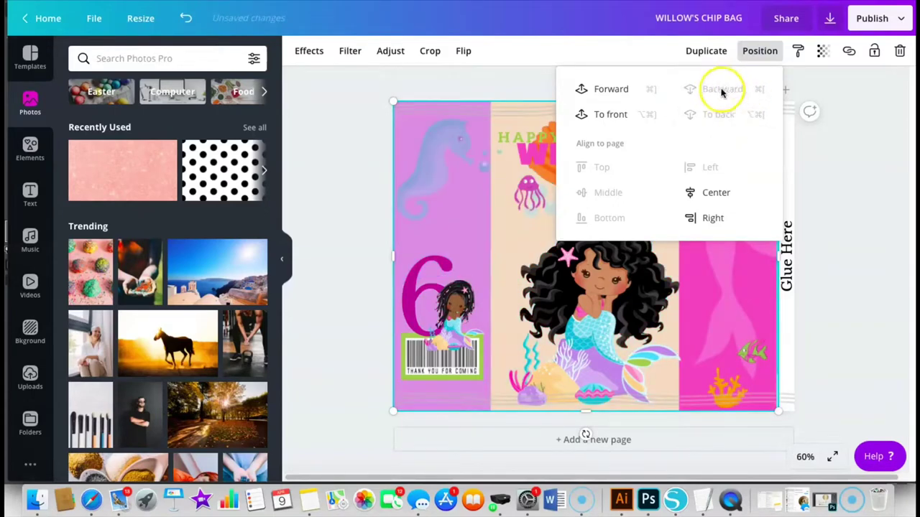
pyautogui.click(185, 18)
pyautogui.click(186, 20)
pyautogui.click(186, 21)
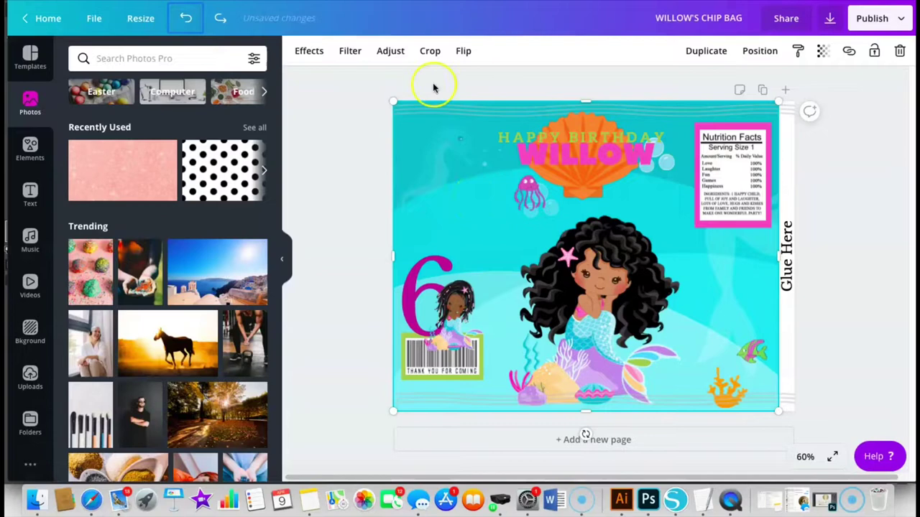
# Step: Add the pink glitter photo to the design, then delete it again
pyautogui.click(440, 148)
pyautogui.click(586, 182)
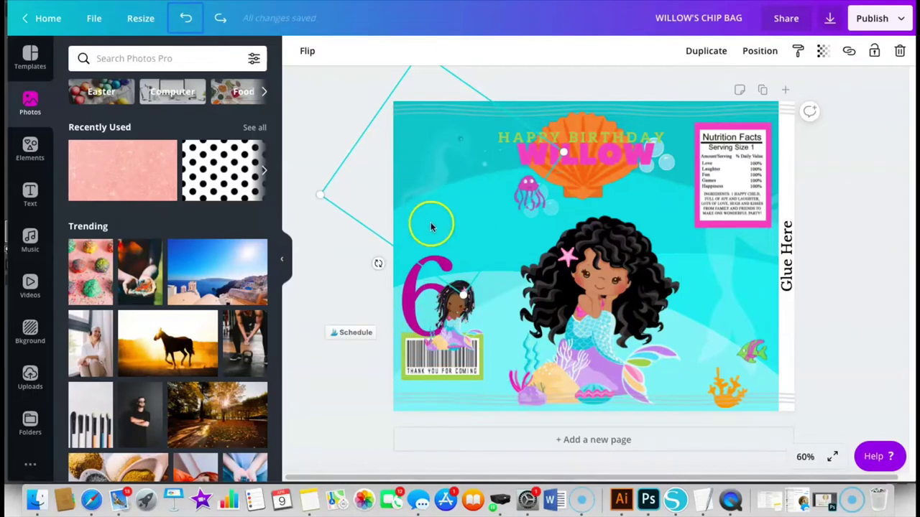
pyautogui.click(655, 179)
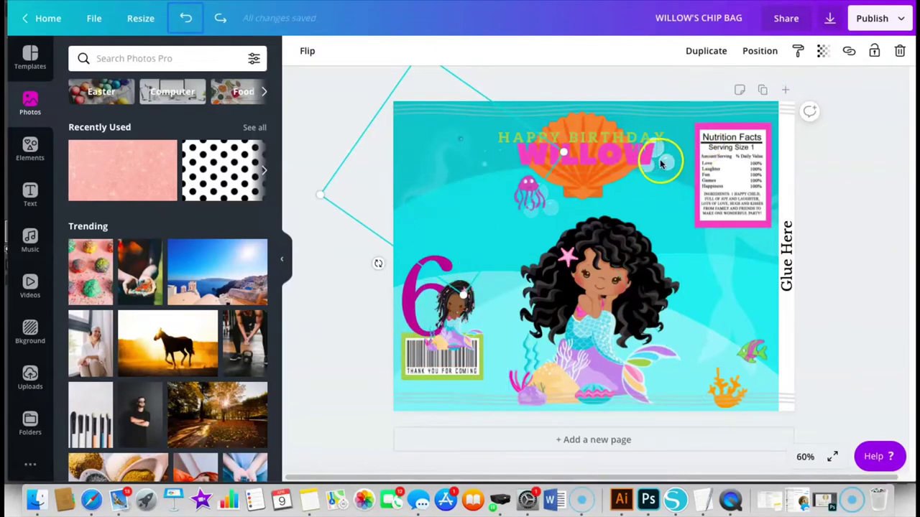
pyautogui.click(148, 150)
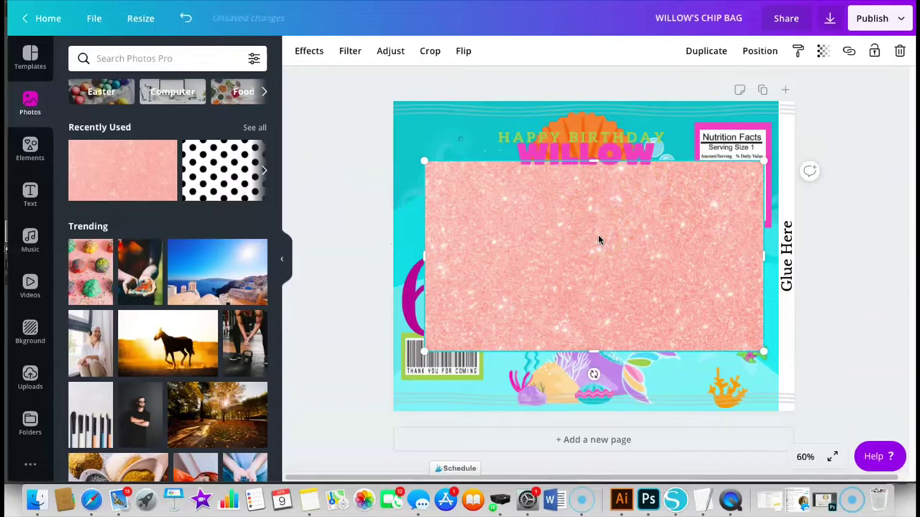
pyautogui.click(466, 268)
pyautogui.click(424, 256)
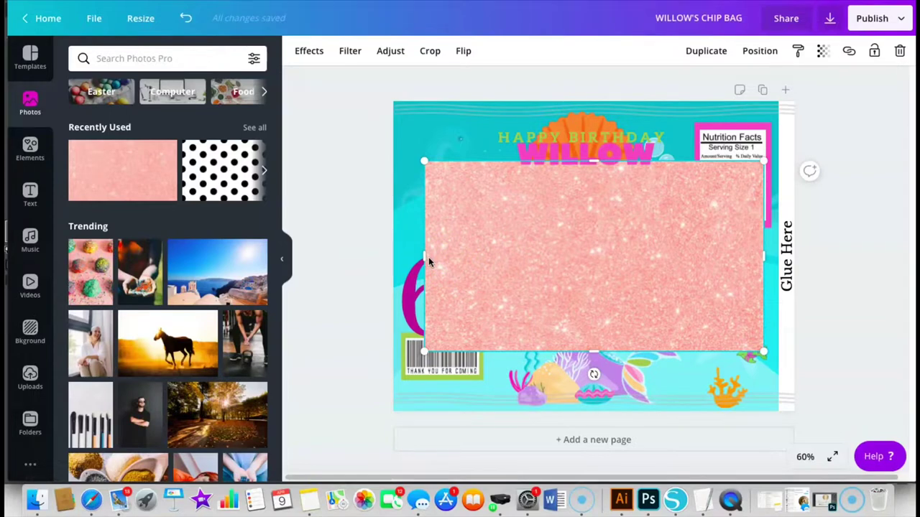
pyautogui.press('Delete')
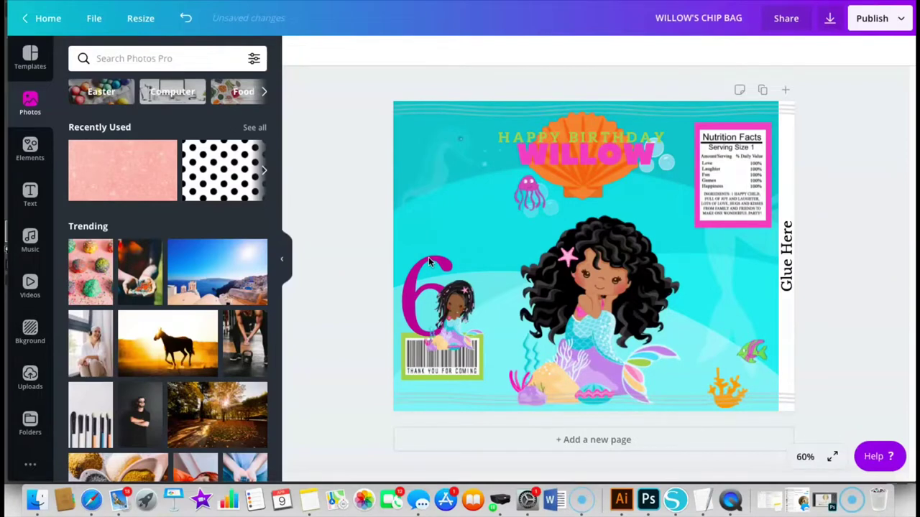
# Step: Rotate the cyan outlined diamond element and enlarge it across the page
pyautogui.moveTo(429, 262); pyautogui.dragTo(431, 189)
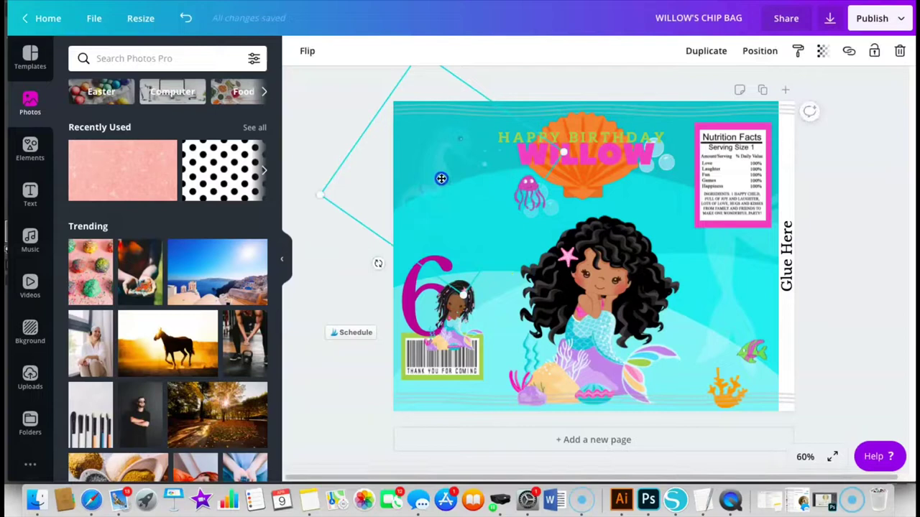
pyautogui.moveTo(533, 210); pyautogui.dragTo(725, 284)
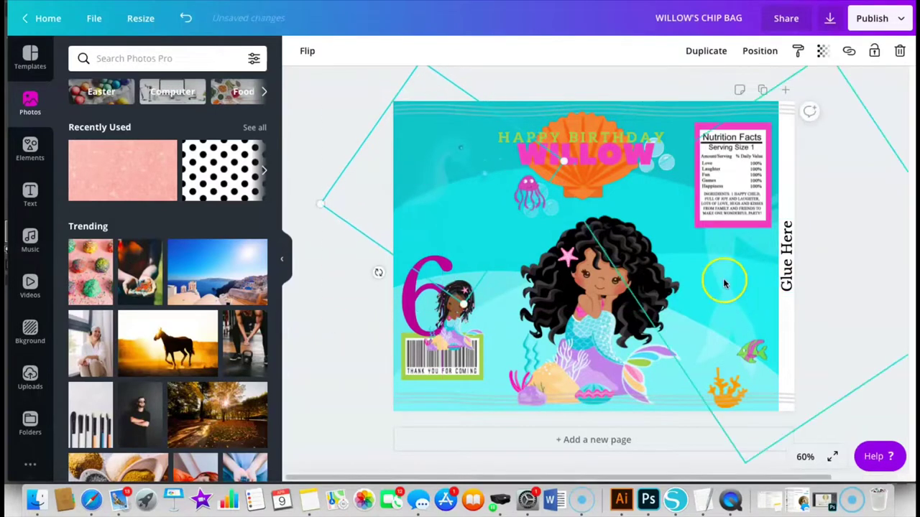
pyautogui.click(724, 284)
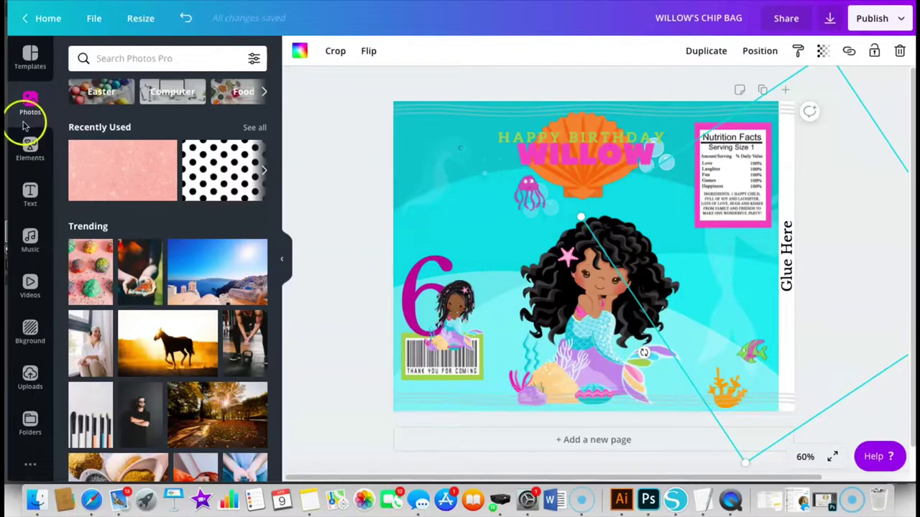
pyautogui.click(29, 149)
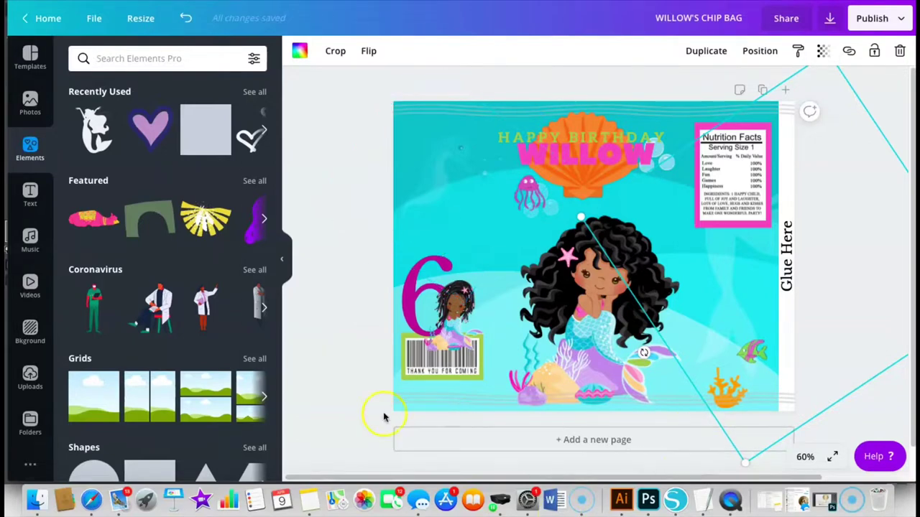
pyautogui.click(339, 407)
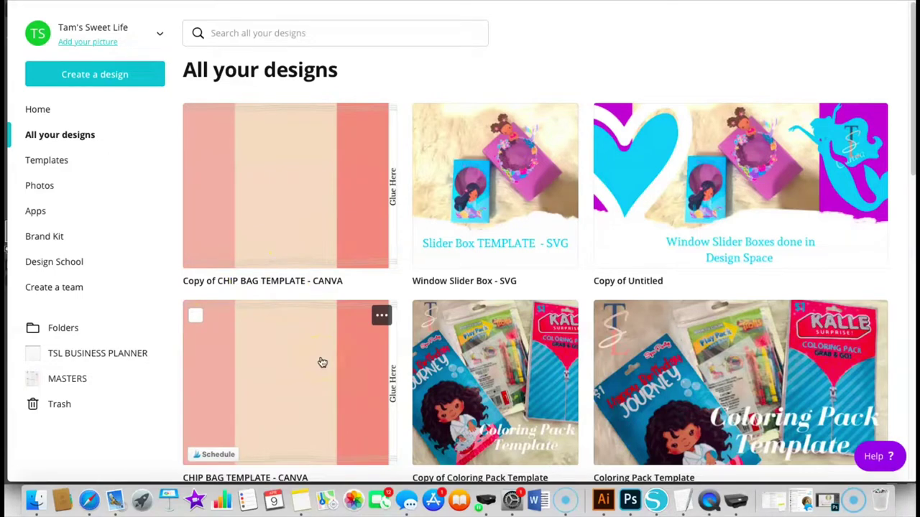
# Step: In the template copy, fit the uploaded cyan wave image to the middle panel, behind the wavy lines
pyautogui.click(333, 144)
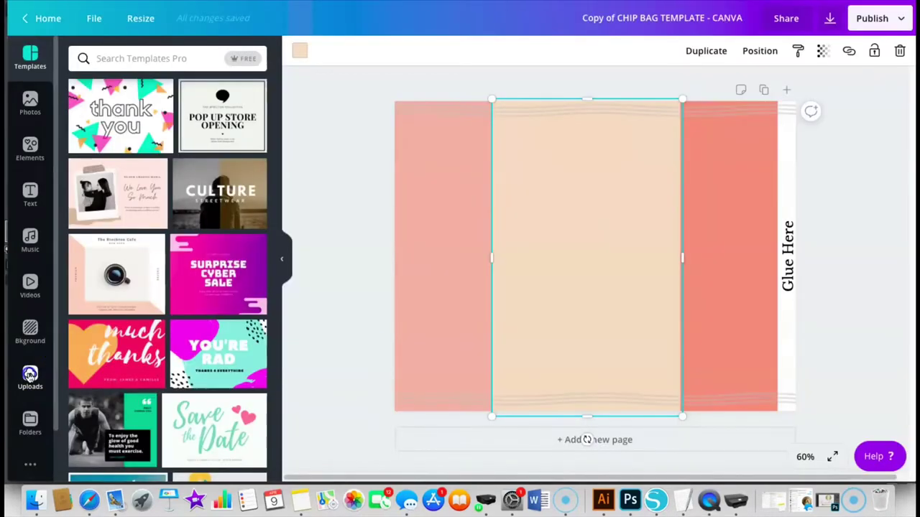
pyautogui.click(29, 374)
pyautogui.click(86, 133)
pyautogui.moveTo(479, 257)
pyautogui.mouseDown()
pyautogui.moveTo(501, 258)
pyautogui.moveTo(491, 259)
pyautogui.mouseUp()
pyautogui.moveTo(709, 256); pyautogui.dragTo(682, 258)
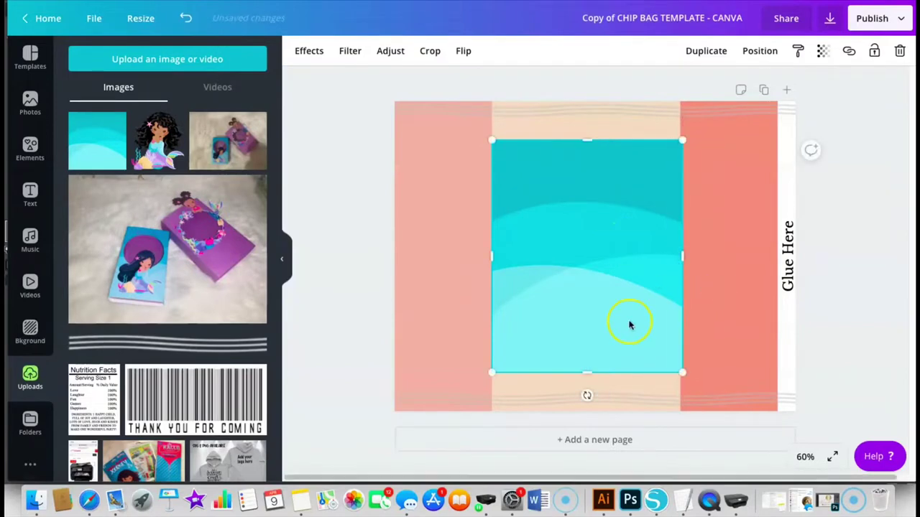
pyautogui.moveTo(587, 373); pyautogui.dragTo(583, 412)
pyautogui.moveTo(587, 139); pyautogui.dragTo(585, 107)
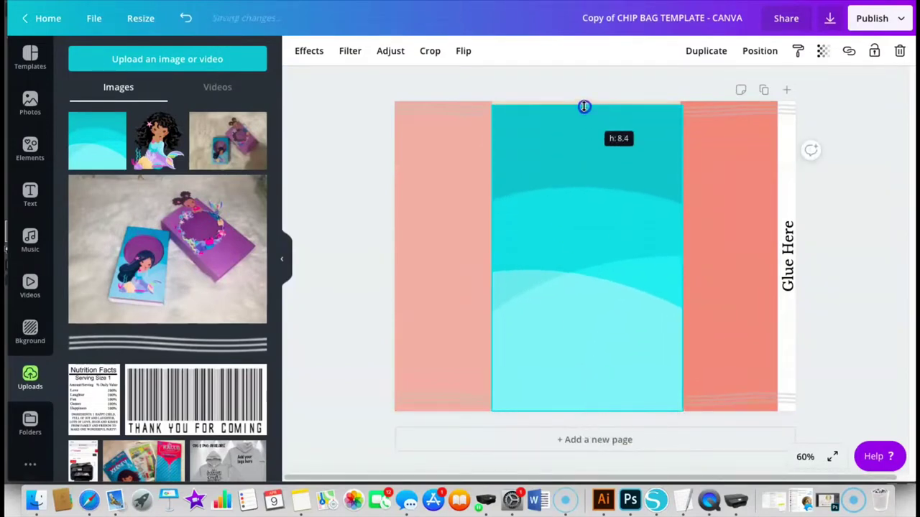
pyautogui.click(774, 55)
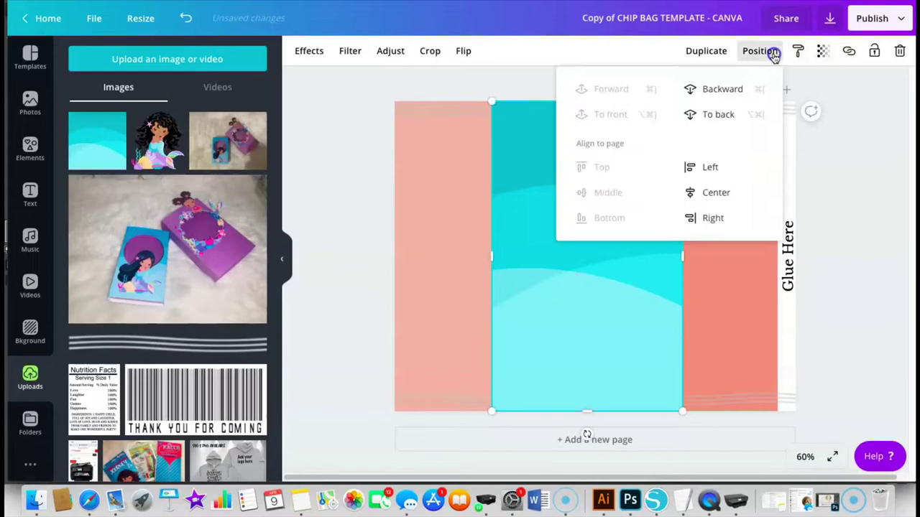
pyautogui.click(745, 88)
pyautogui.click(748, 89)
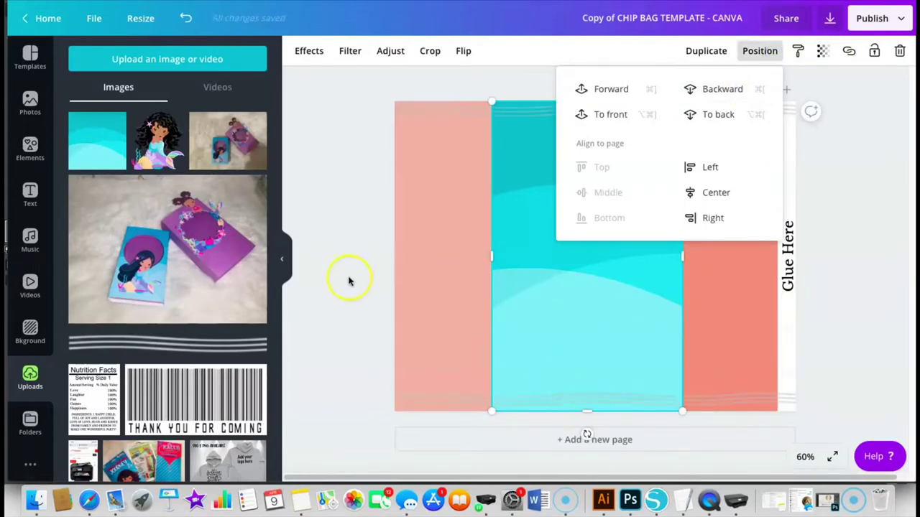
# Step: Add the mermaid image, shrink it and set it at the panel bottom, one layer back
pyautogui.click(97, 140)
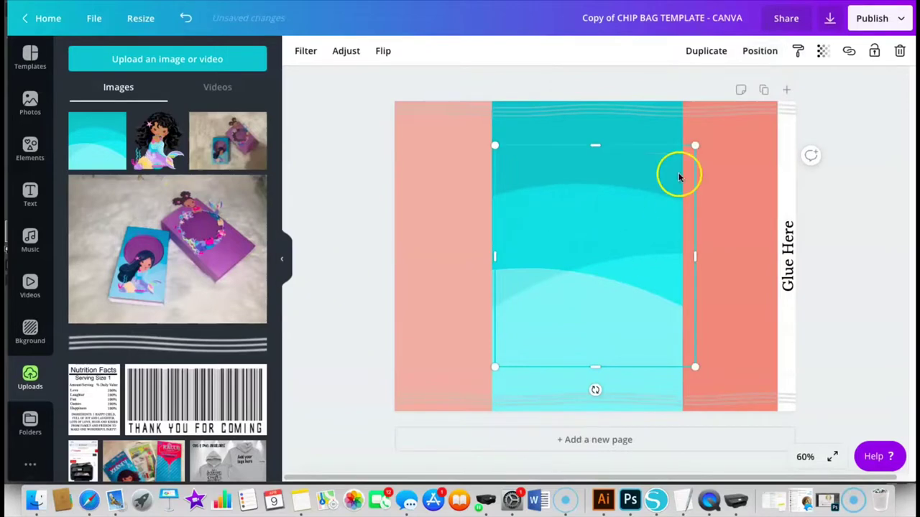
pyautogui.moveTo(692, 117); pyautogui.dragTo(666, 175)
pyautogui.moveTo(567, 237); pyautogui.dragTo(578, 277)
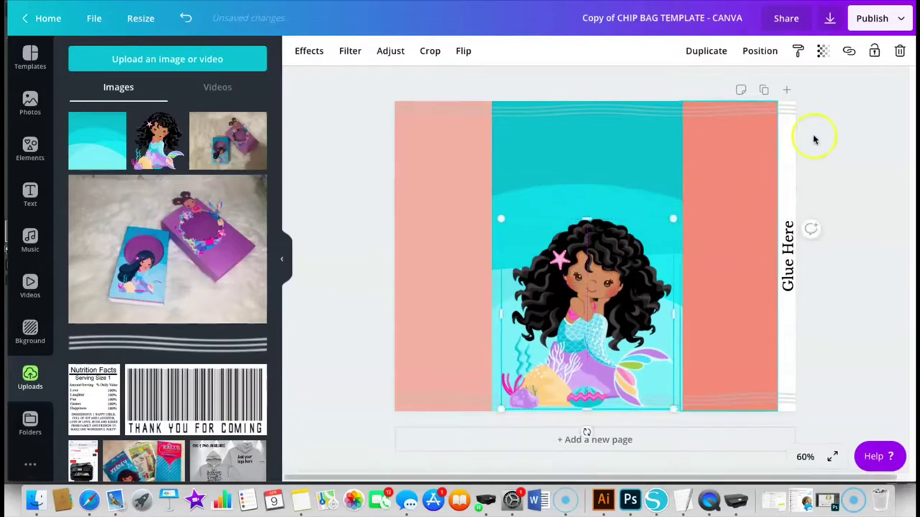
pyautogui.click(760, 54)
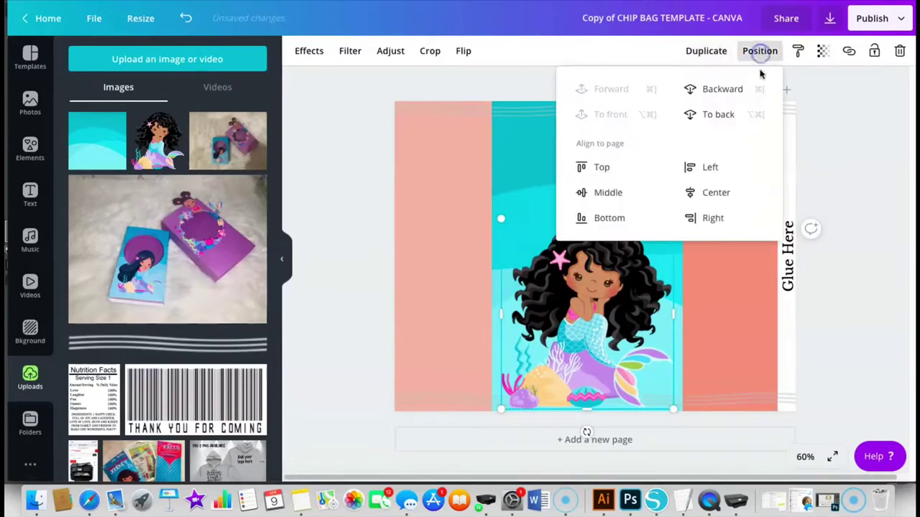
pyautogui.click(731, 89)
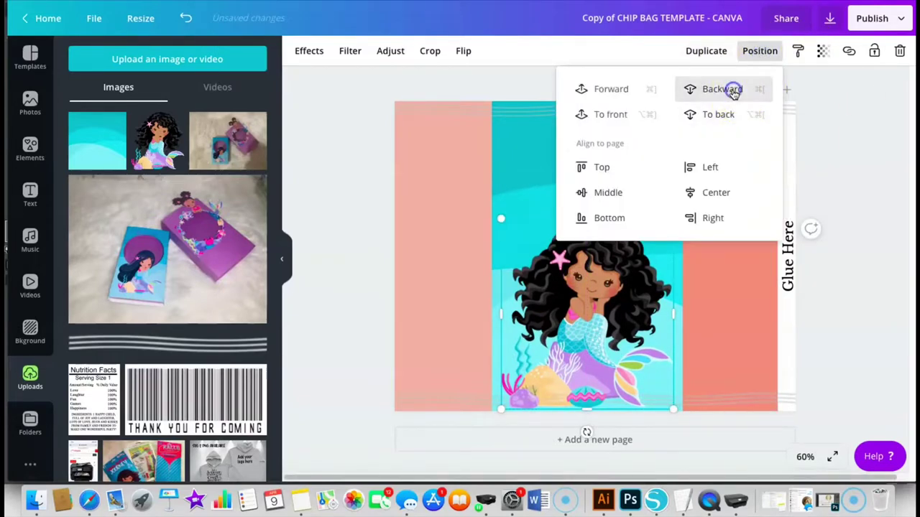
pyautogui.click(864, 236)
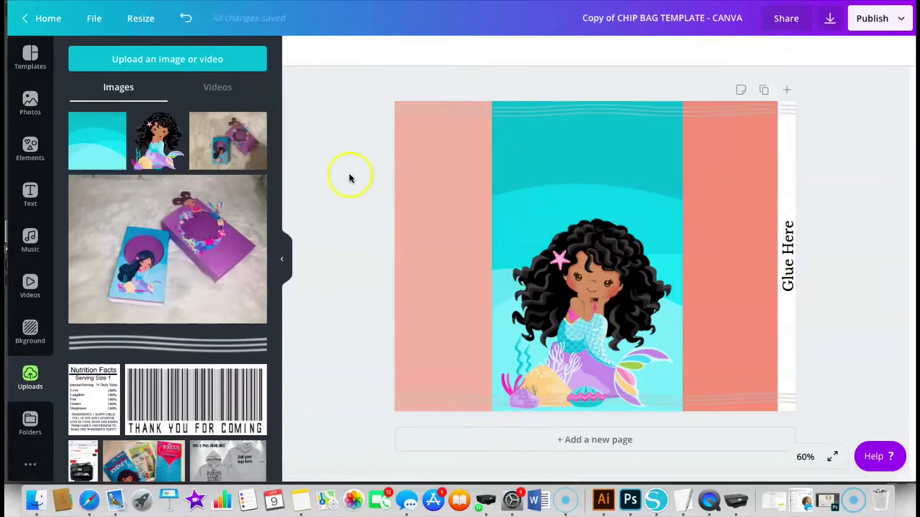
# Step: Recolour the left side panel lavender and the right side panel hot pink
pyautogui.click(445, 267)
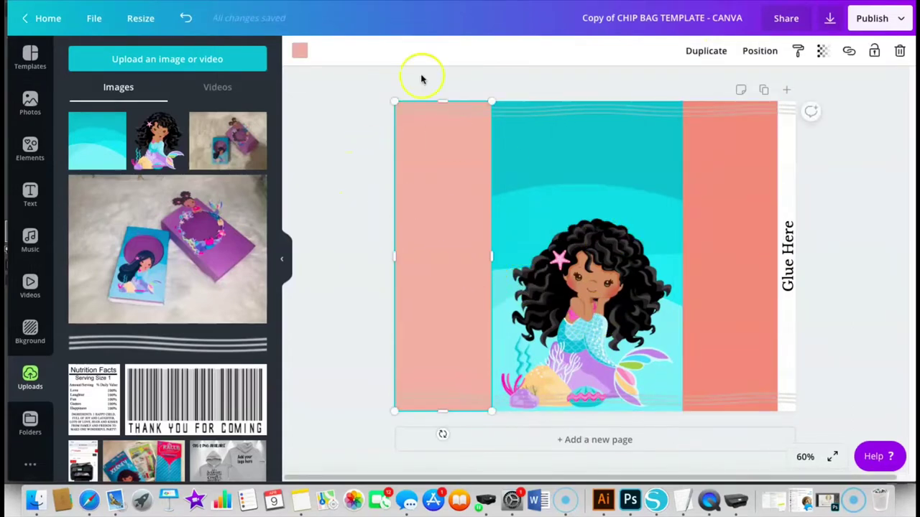
pyautogui.click(304, 50)
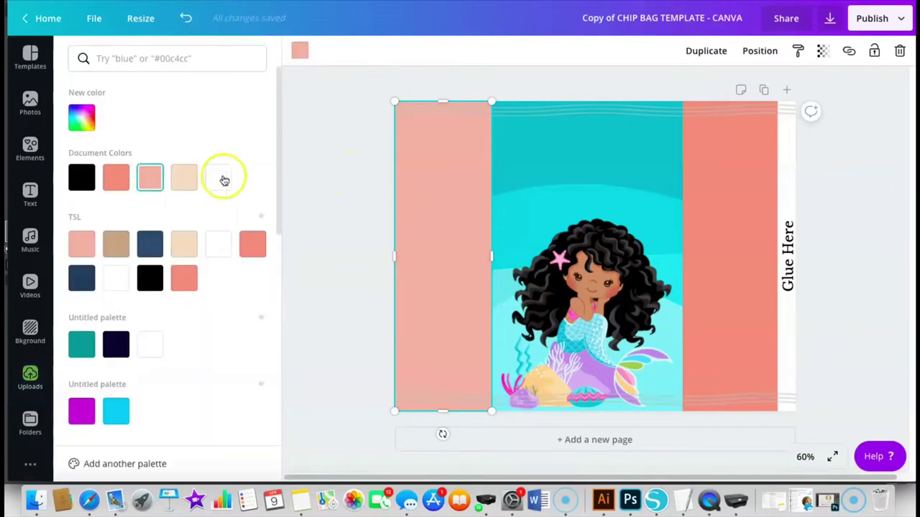
pyautogui.moveTo(279, 211); pyautogui.dragTo(271, 355)
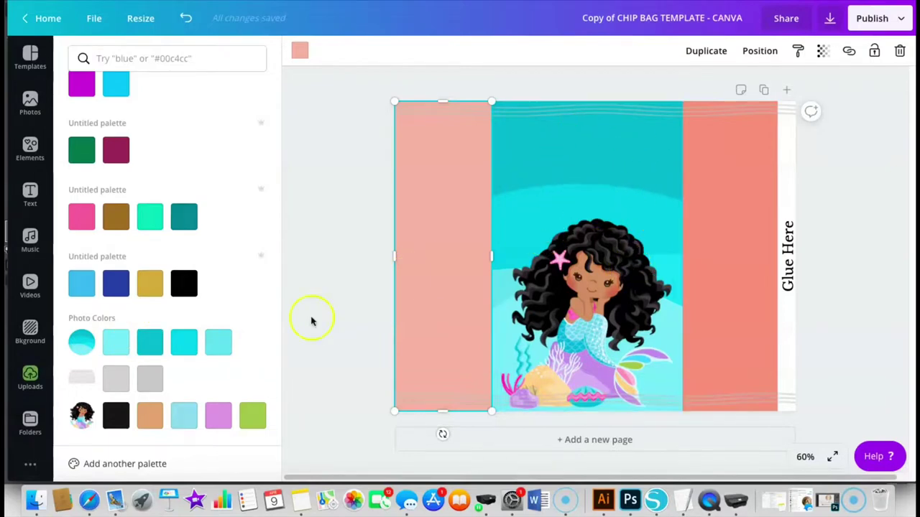
pyautogui.press('super+z')
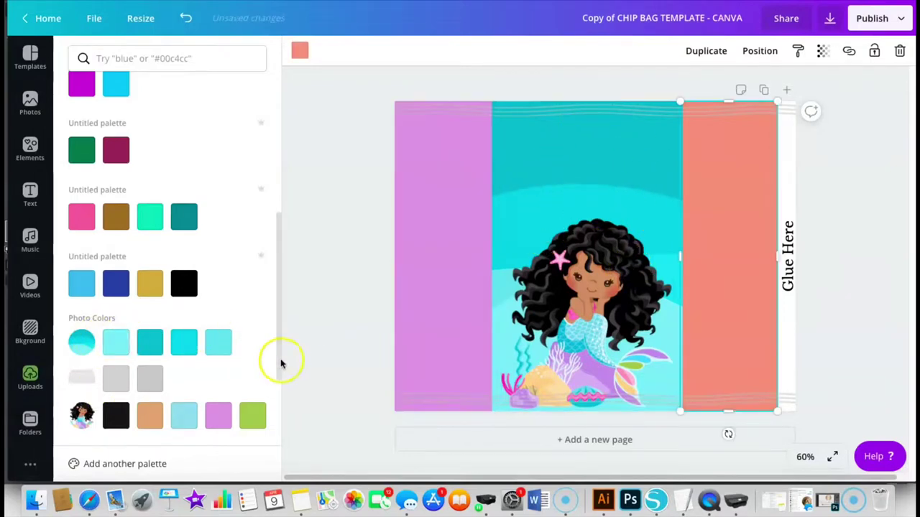
pyautogui.moveTo(281, 365); pyautogui.dragTo(278, 402)
pyautogui.click(158, 421)
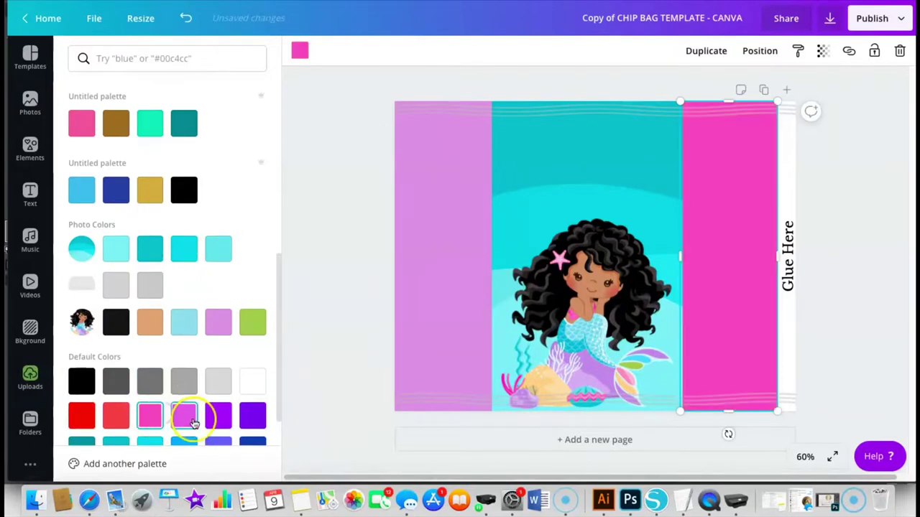
pyautogui.click(873, 286)
pyautogui.click(488, 291)
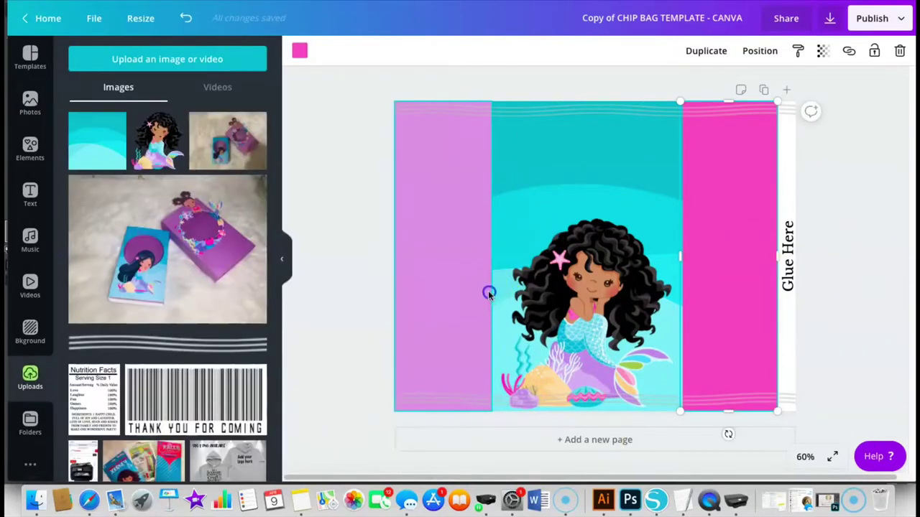
# Step: Place the Baby Boy text template and change its top line to 'HAPPY BIRTHDAY'
pyautogui.click(30, 191)
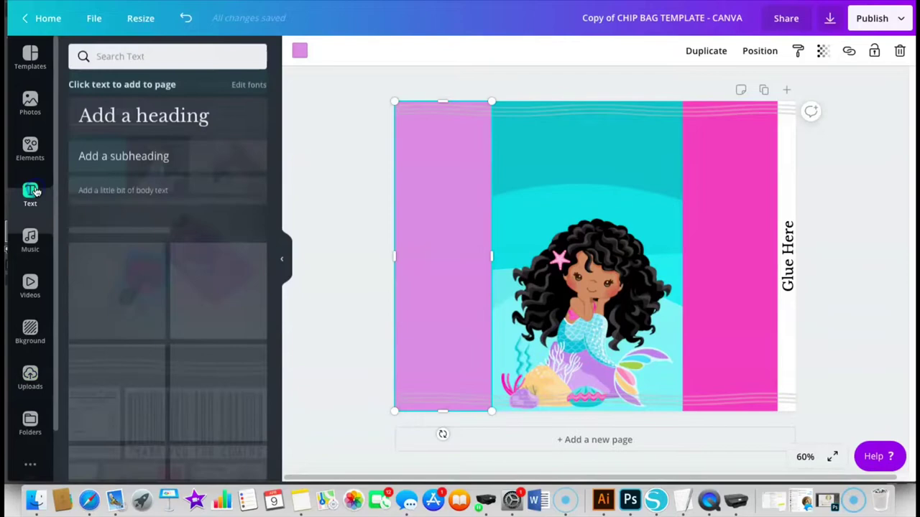
pyautogui.scroll(-3, 273, 154)
pyautogui.moveTo(218, 140); pyautogui.dragTo(607, 216)
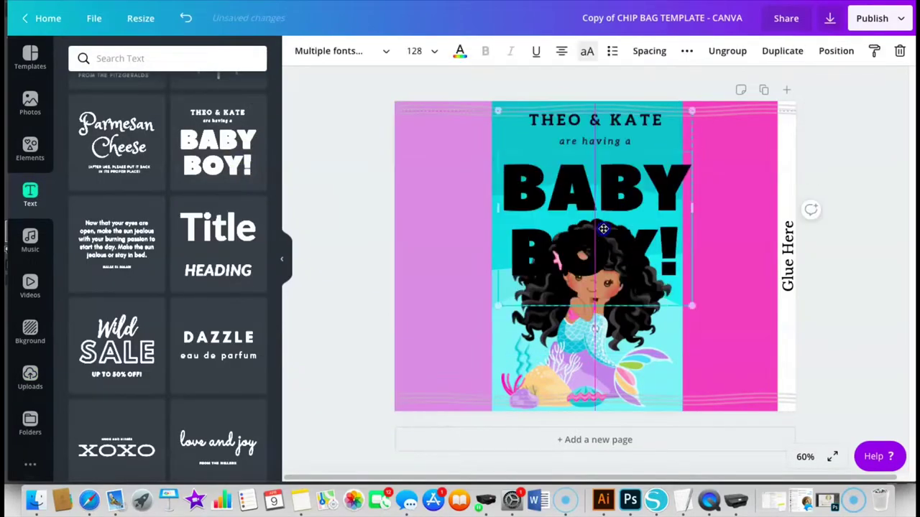
pyautogui.doubleClick(607, 132)
pyautogui.hotkey('ctrl', 'a')
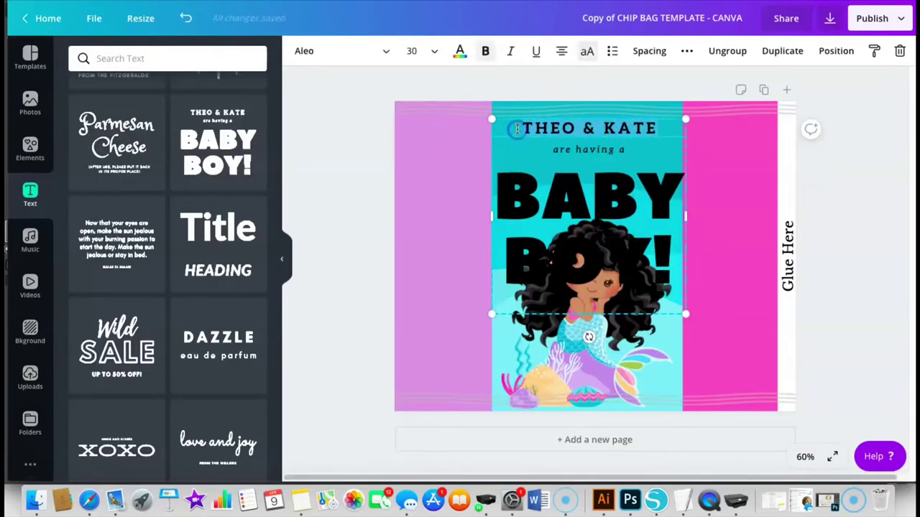
pyautogui.write('HAPPY BIRTHDAY')
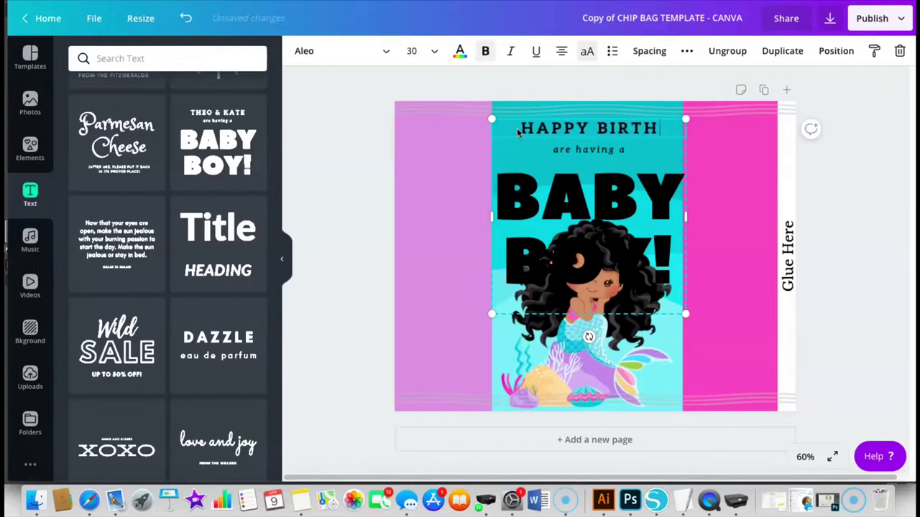
# Step: Ungroup the text, delete 'are having a', and resize 'WILLOW' under HAPPY BIRTHDAY
pyautogui.click(726, 51)
pyautogui.click(606, 148)
pyautogui.press('Delete')
pyautogui.click(653, 257)
pyautogui.click(652, 257)
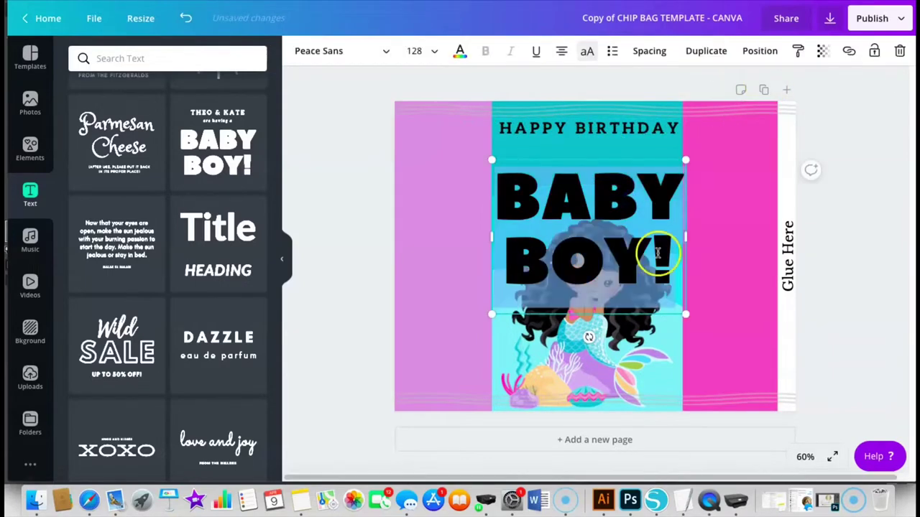
pyautogui.hotkey('ctrl', 'a')
pyautogui.write('WILL')
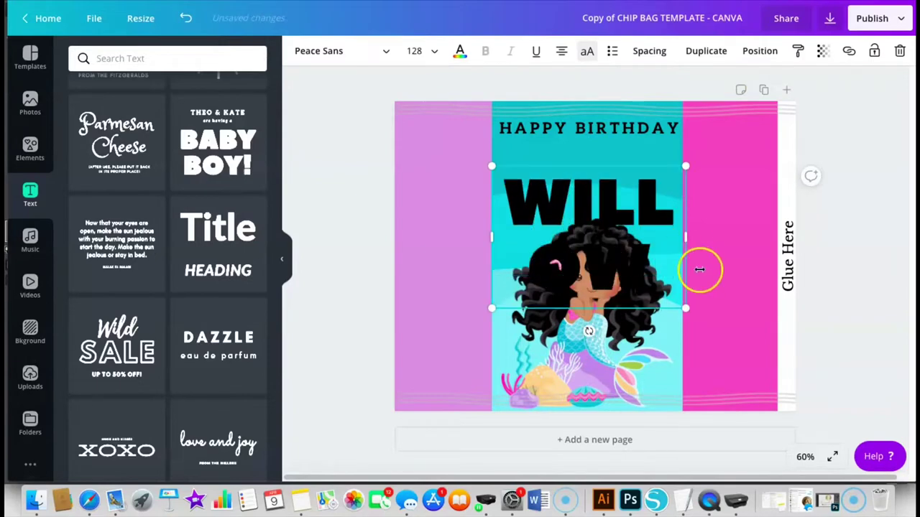
pyautogui.write('OW')
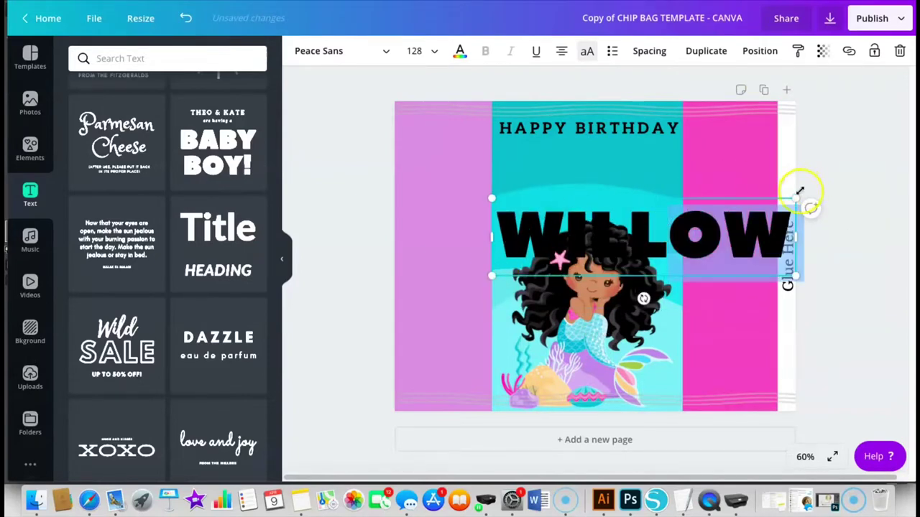
pyautogui.moveTo(794, 199); pyautogui.dragTo(590, 260)
pyautogui.moveTo(572, 298); pyautogui.dragTo(594, 197)
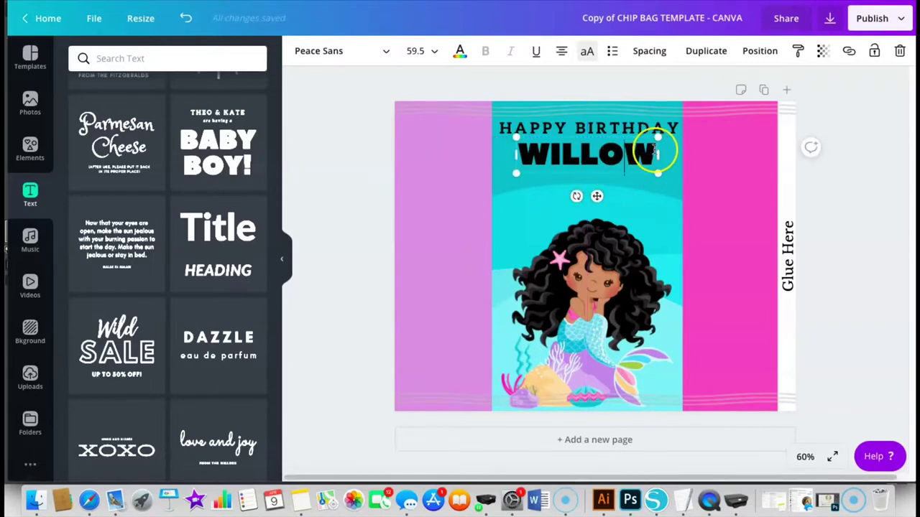
# Step: Colour WILLOW pink and the HAPPY BIRTHDAY line green
pyautogui.moveTo(651, 153); pyautogui.dragTo(532, 155)
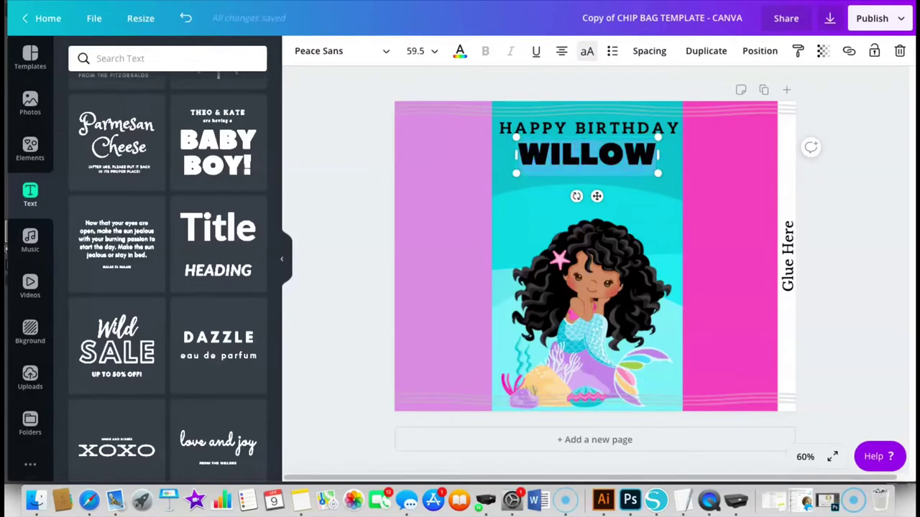
pyautogui.click(460, 51)
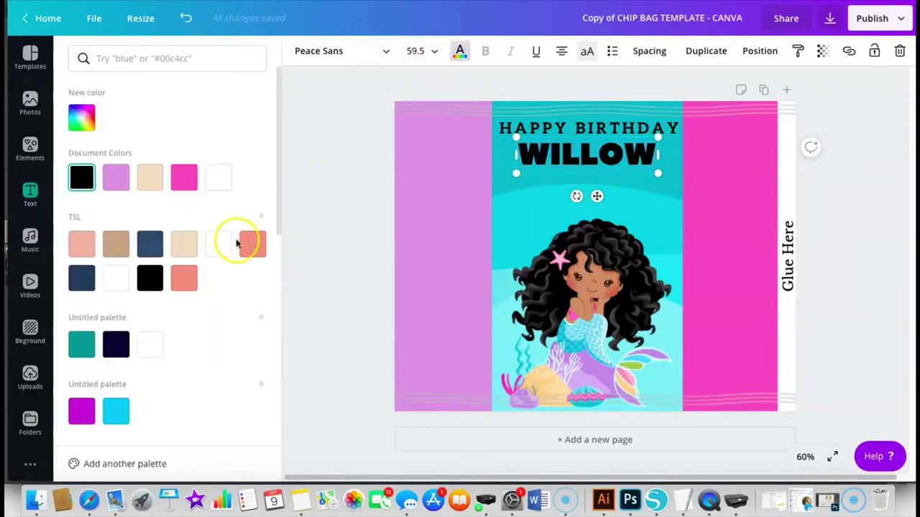
pyautogui.click(191, 174)
pyautogui.click(537, 130)
pyautogui.click(116, 177)
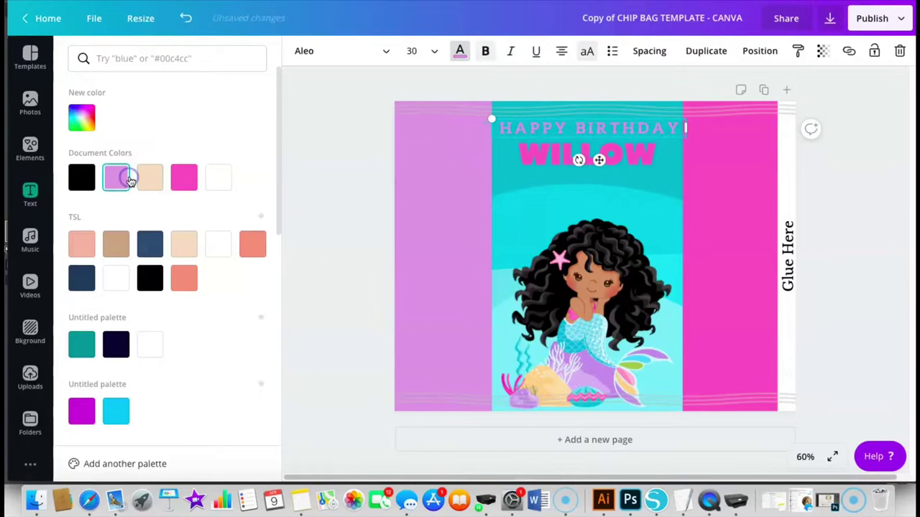
pyautogui.scroll(-6, 180, 251)
pyautogui.click(253, 271)
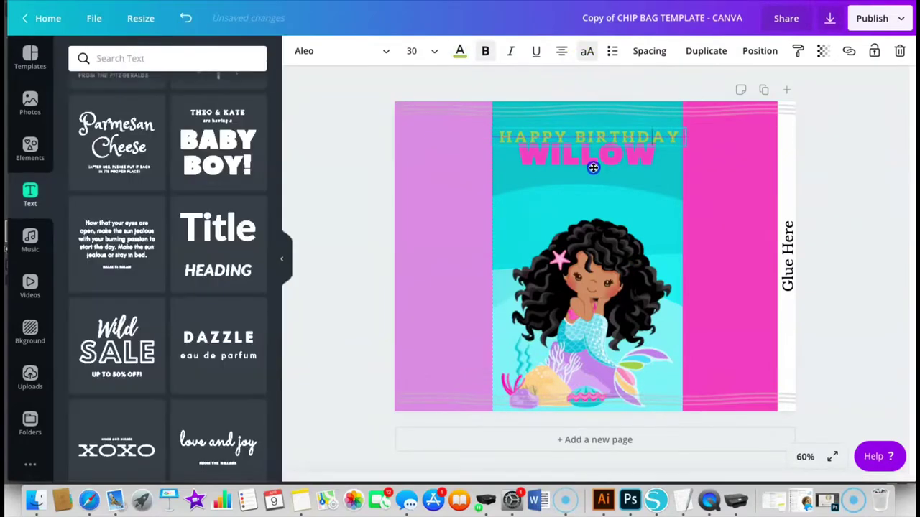
# Step: Add the THANK YOU FOR COMING barcode and upload the braided-hair mermaid image
pyautogui.click(586, 302)
pyautogui.click(27, 377)
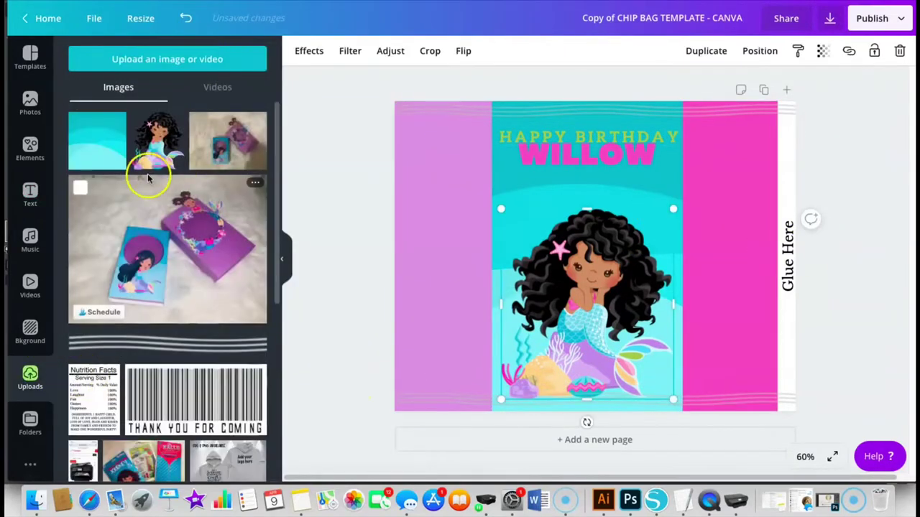
pyautogui.click(195, 399)
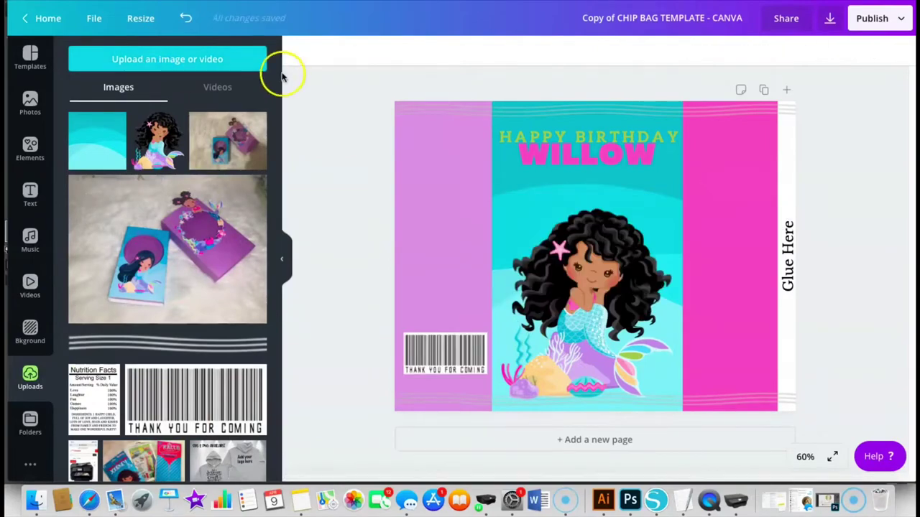
pyautogui.click(262, 64)
pyautogui.click(424, 51)
pyautogui.click(508, 64)
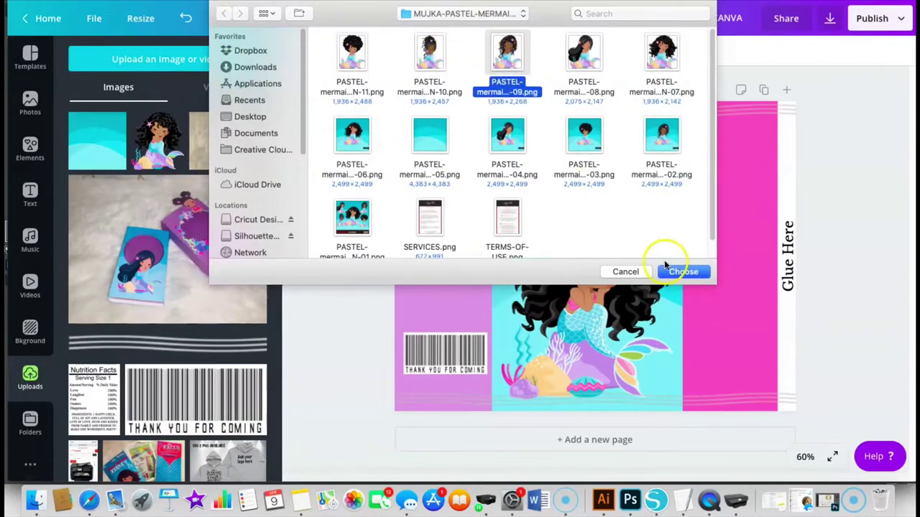
pyautogui.click(681, 272)
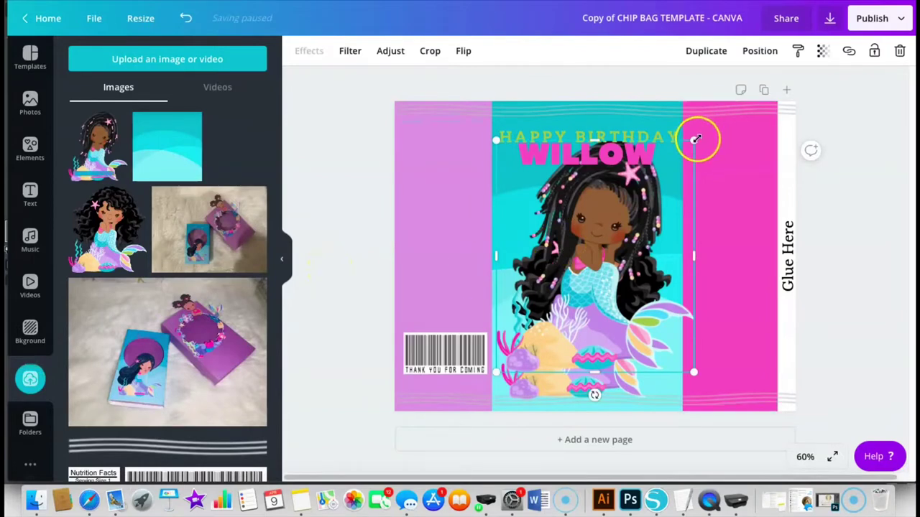
# Step: Shrink the braided mermaid to fit above the barcode on the left panel
pyautogui.moveTo(694, 140); pyautogui.dragTo(528, 313)
pyautogui.moveTo(505, 355); pyautogui.dragTo(390, 349)
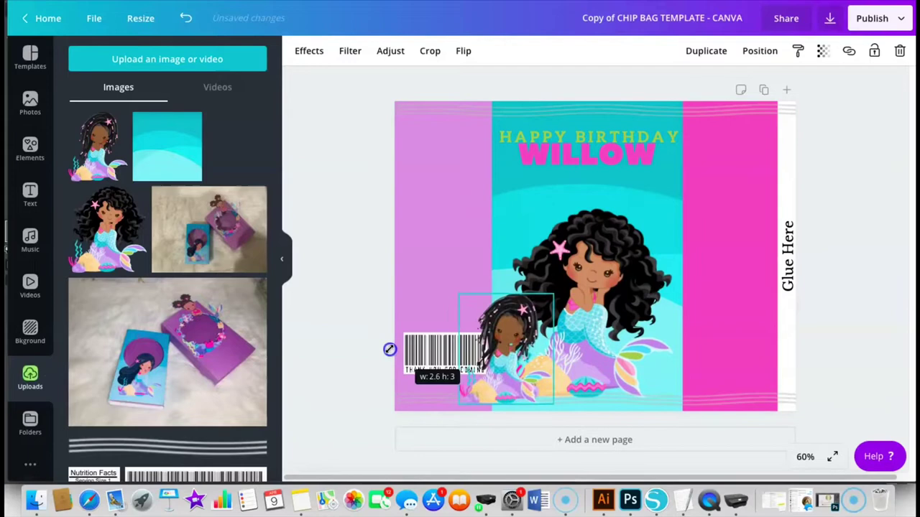
pyautogui.moveTo(513, 267); pyautogui.dragTo(382, 244)
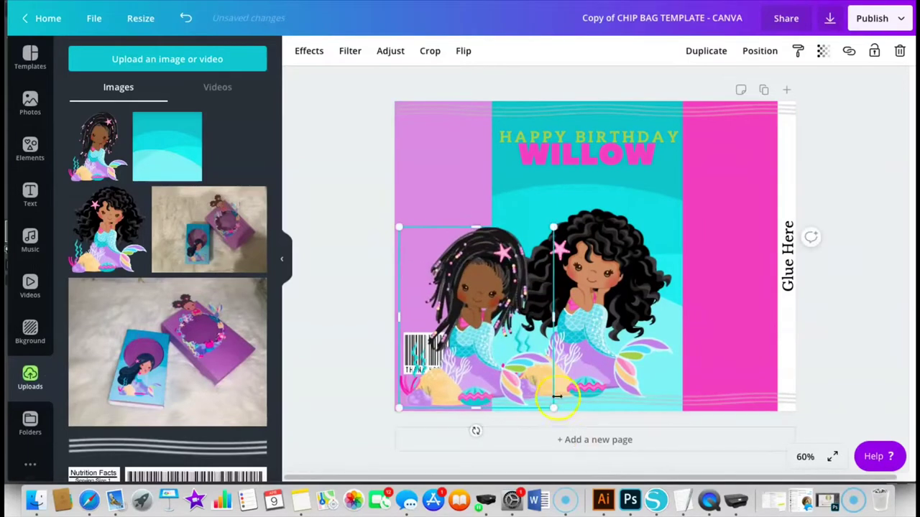
pyautogui.moveTo(554, 409); pyautogui.dragTo(486, 342)
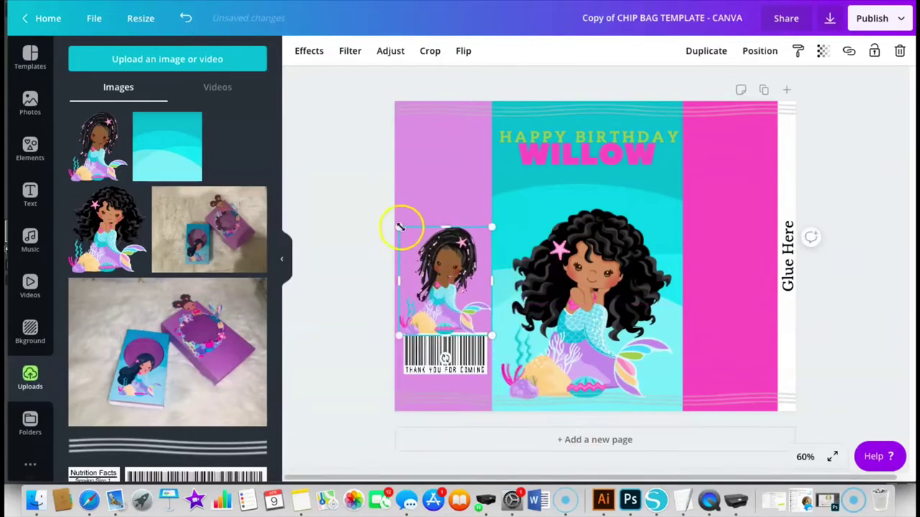
pyautogui.moveTo(400, 228); pyautogui.dragTo(416, 245)
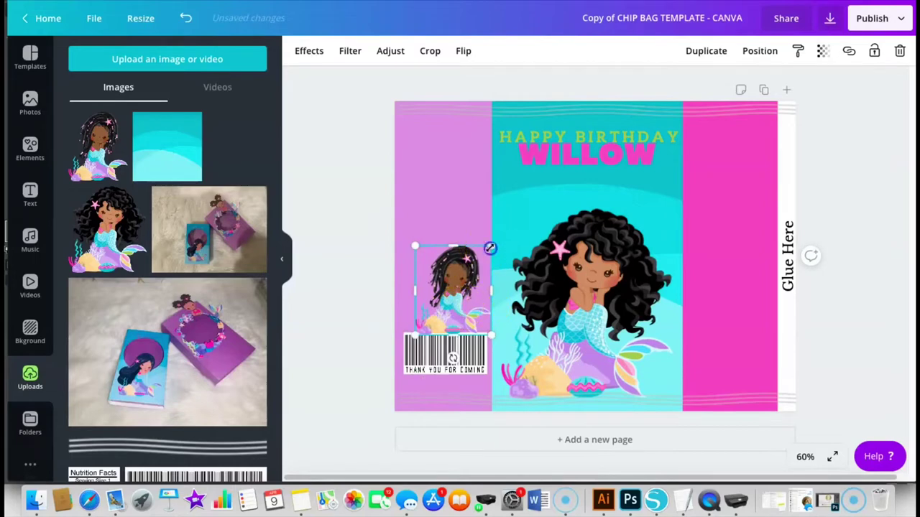
pyautogui.moveTo(490, 246); pyautogui.dragTo(464, 259)
pyautogui.moveTo(481, 324); pyautogui.dragTo(489, 344)
# Step: Add a plain grey square and shape it into a wide bar over the barcode
pyautogui.click(332, 240)
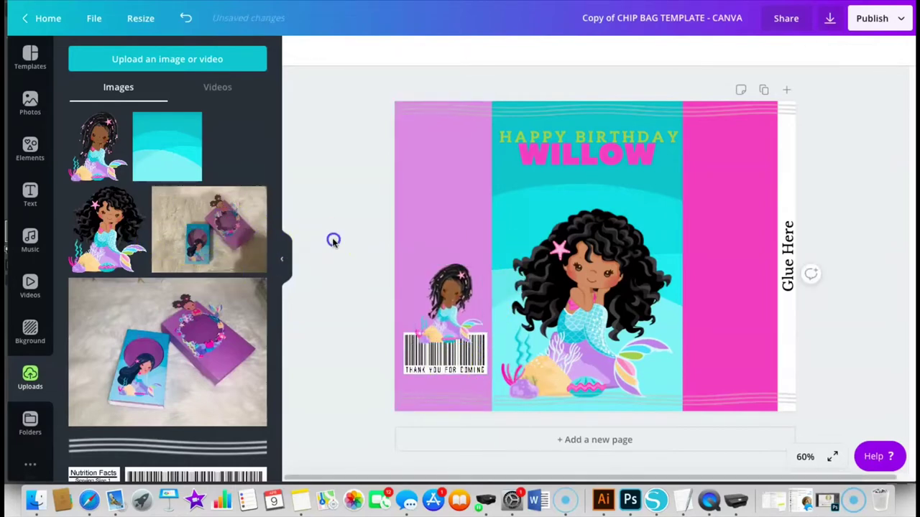
pyautogui.click(31, 102)
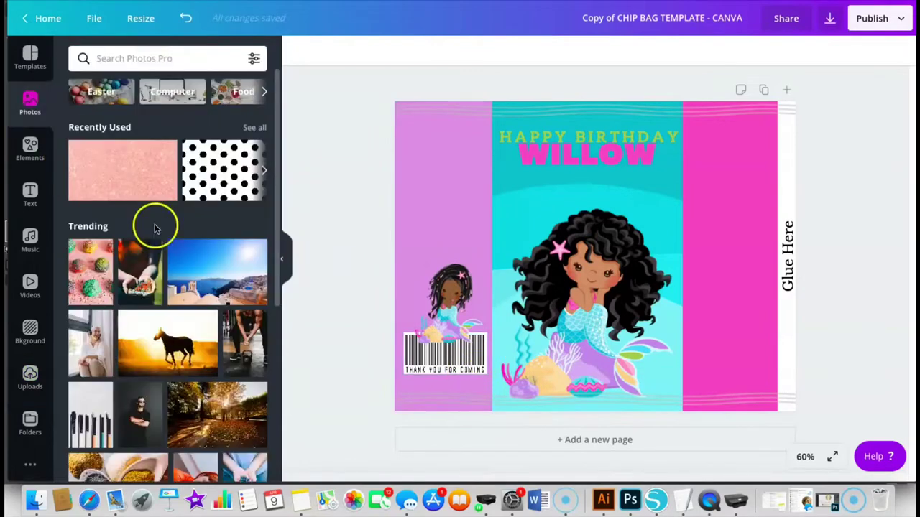
pyautogui.click(29, 159)
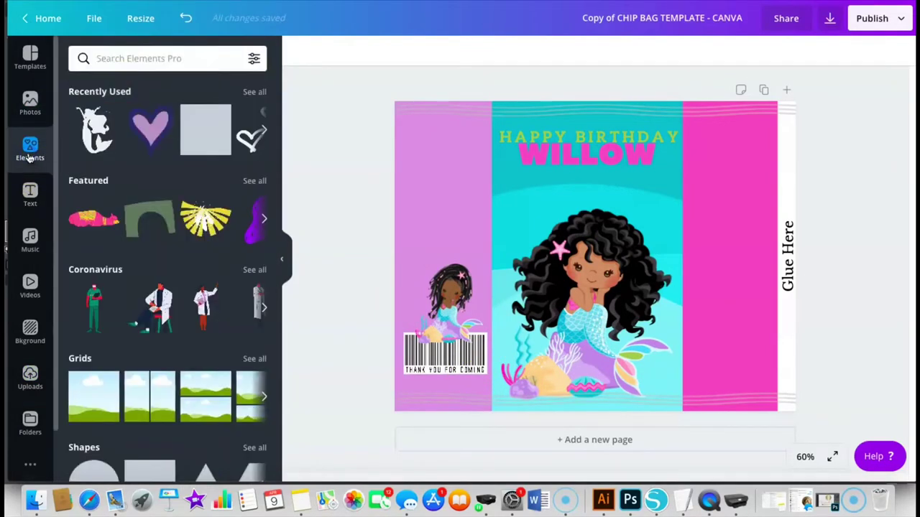
pyautogui.click(206, 135)
pyautogui.moveTo(666, 215); pyautogui.dragTo(572, 289)
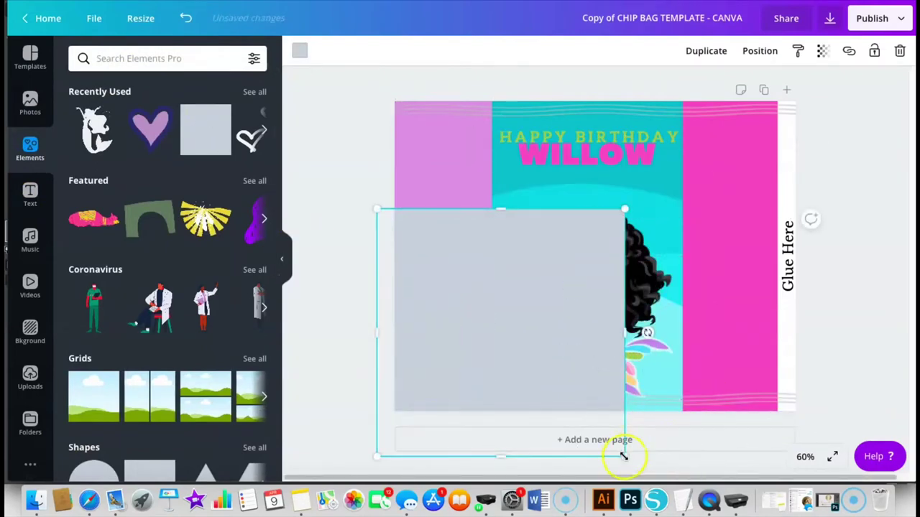
pyautogui.moveTo(471, 317); pyautogui.dragTo(478, 310)
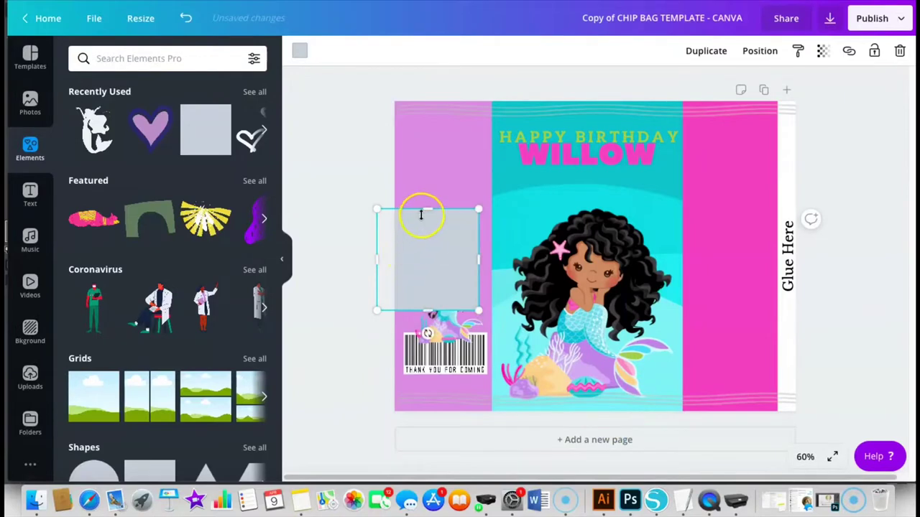
pyautogui.moveTo(426, 282); pyautogui.dragTo(425, 273)
pyautogui.moveTo(464, 361); pyautogui.dragTo(489, 355)
# Step: Send the bar behind the barcode and colour it green
pyautogui.click(759, 50)
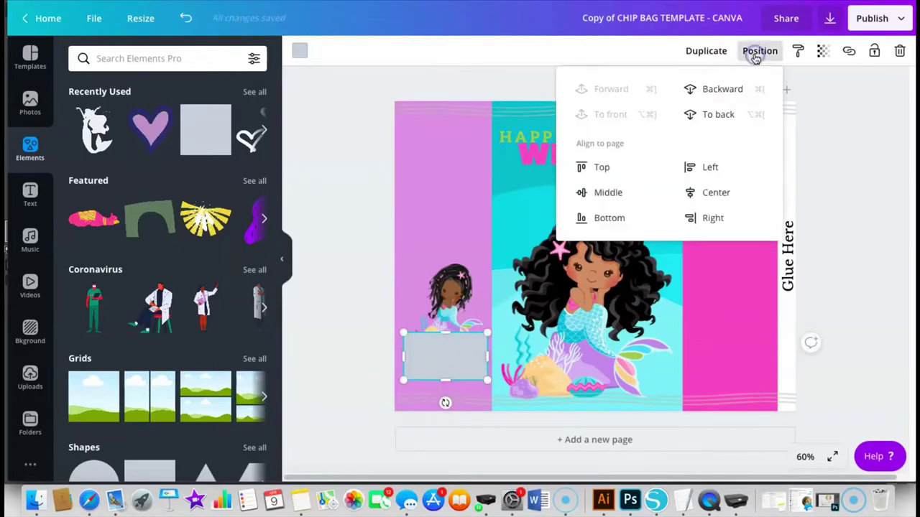
pyautogui.click(722, 89)
pyautogui.click(400, 358)
pyautogui.moveTo(400, 358); pyautogui.dragTo(395, 357)
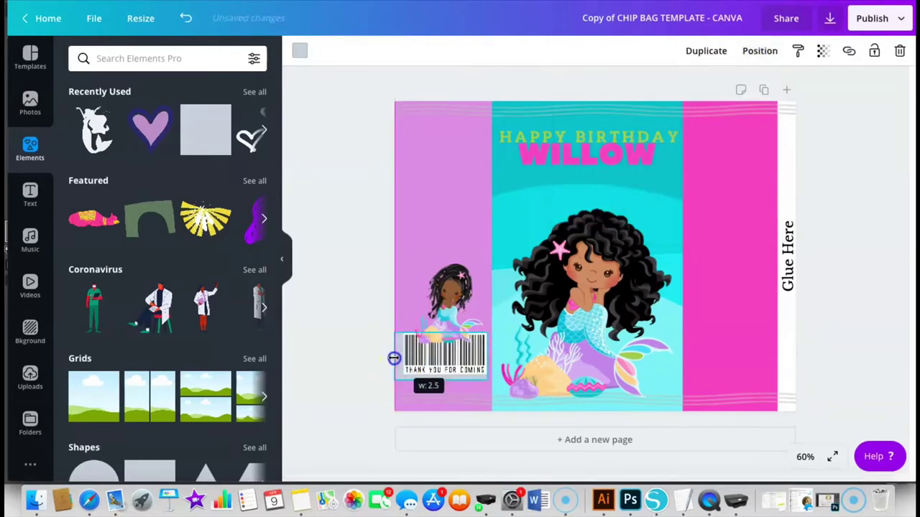
pyautogui.click(300, 50)
pyautogui.click(252, 177)
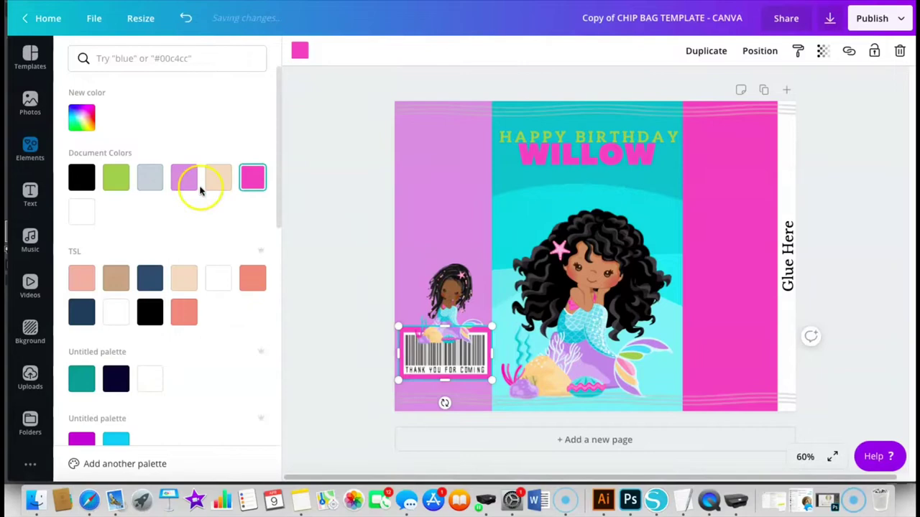
pyautogui.click(119, 180)
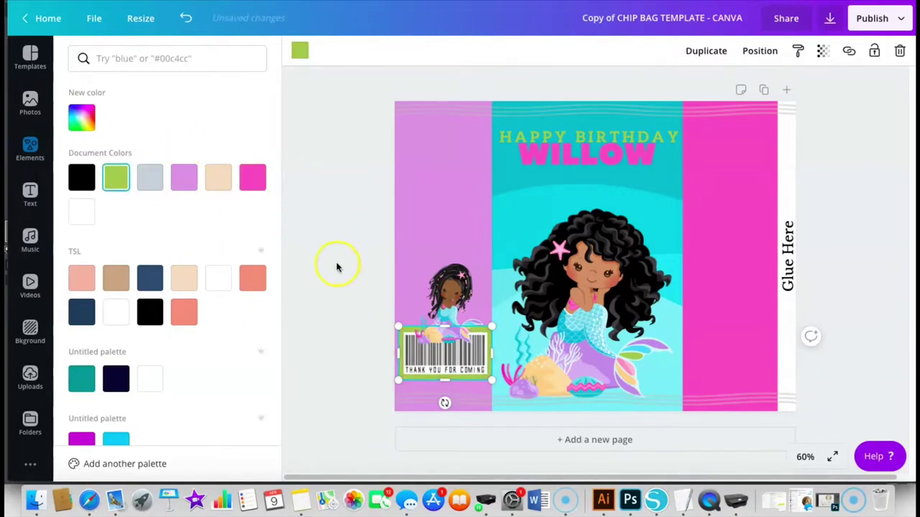
# Step: Select the barcode, small mermaid and green box together and shrink them slightly
pyautogui.click(441, 370)
pyautogui.keyDown('shift'); pyautogui.click(399, 366); pyautogui.keyUp('shift')
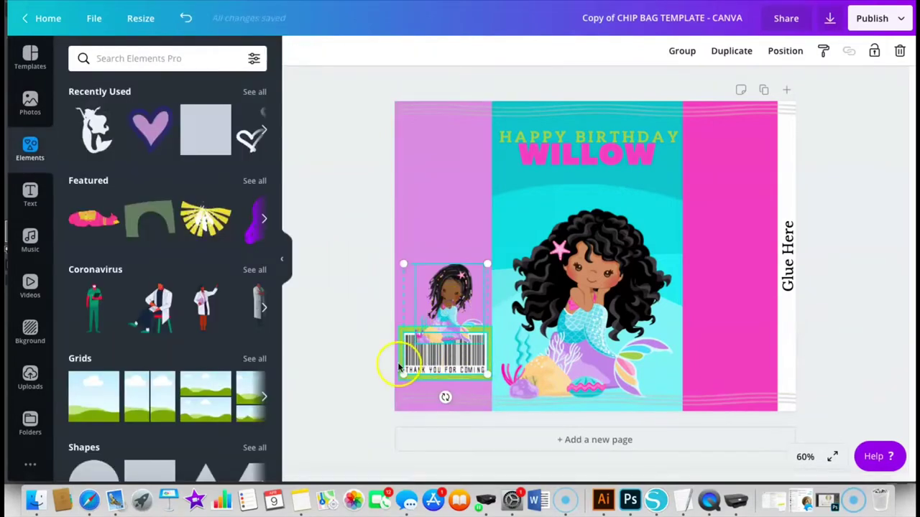
pyautogui.keyDown('shift'); pyautogui.click(400, 365); pyautogui.keyUp('shift')
pyautogui.moveTo(491, 265); pyautogui.dragTo(481, 273)
pyautogui.moveTo(398, 275); pyautogui.dragTo(405, 279)
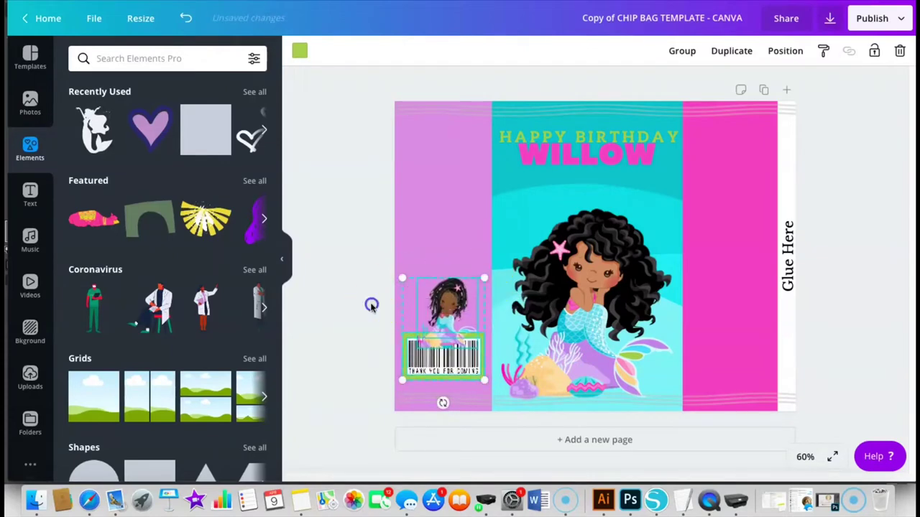
# Step: Add a small bubbles image beside WILLOW and stretch the teal background over the pink strip
pyautogui.click(30, 374)
pyautogui.click(103, 144)
pyautogui.moveTo(709, 370); pyautogui.dragTo(548, 203)
pyautogui.click(487, 200)
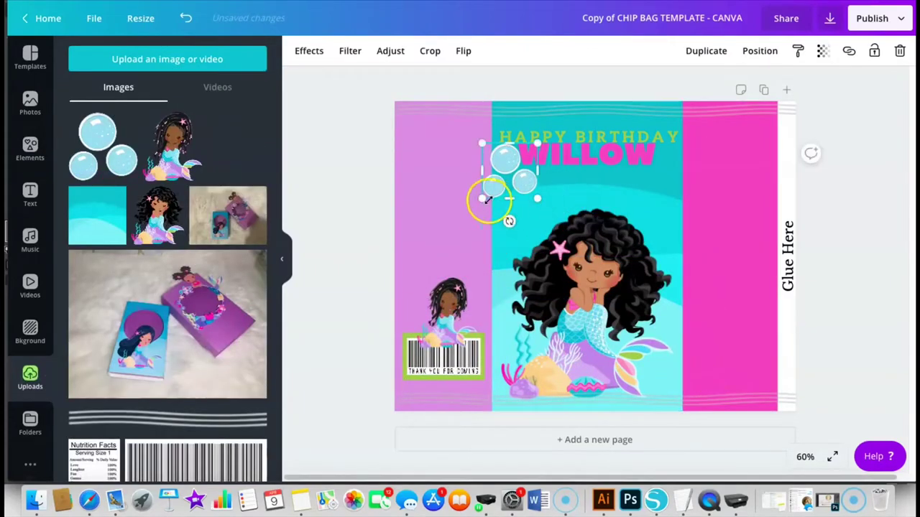
pyautogui.moveTo(491, 184); pyautogui.dragTo(651, 136)
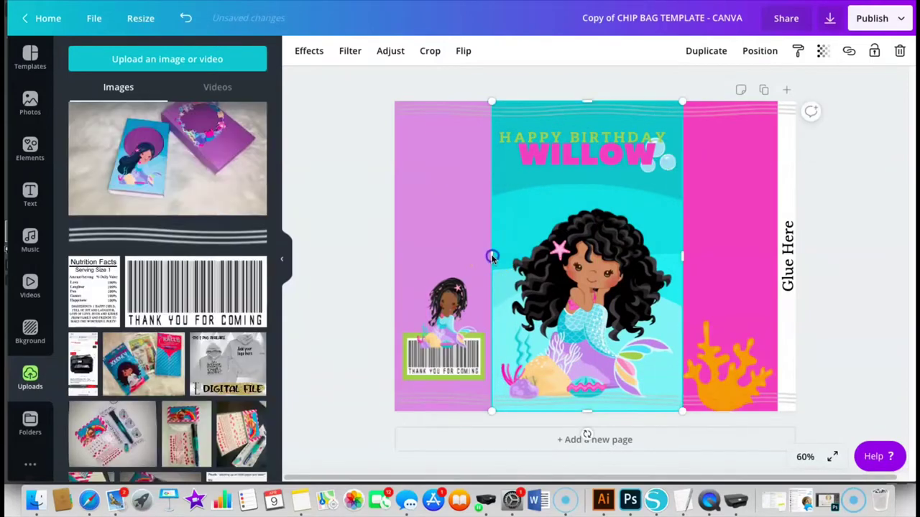
pyautogui.moveTo(491, 256); pyautogui.dragTo(394, 259)
pyautogui.click(686, 255)
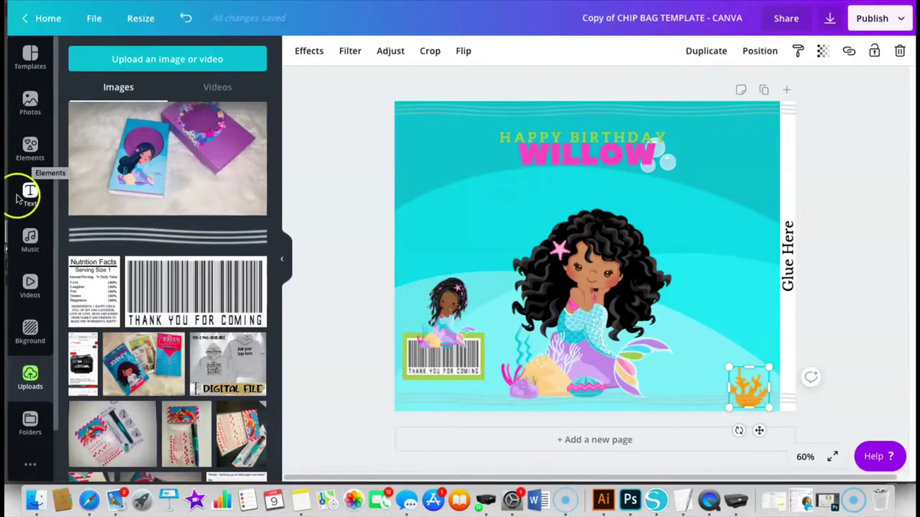
pyautogui.click(29, 149)
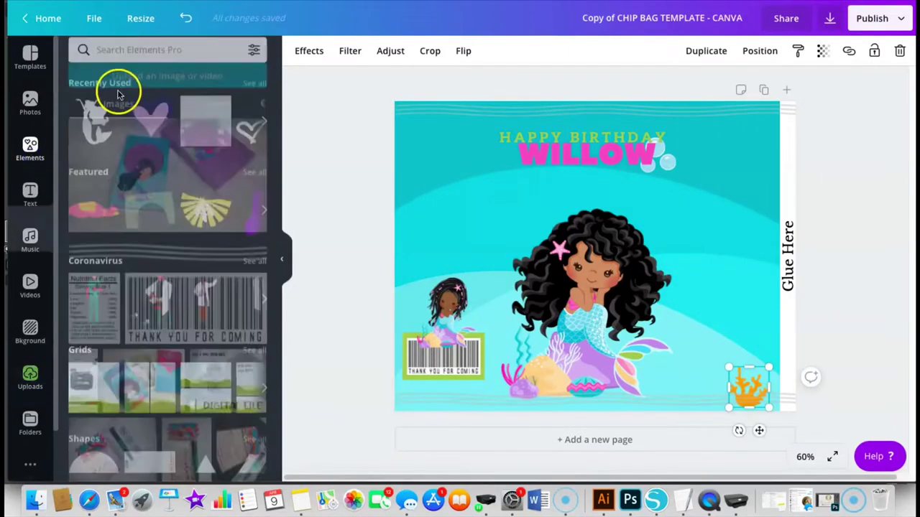
# Step: Place a mermaid tail silhouette from the 'mermaid' search, tilt it, and send it behind the artwork
pyautogui.click(129, 58)
pyautogui.click(128, 119)
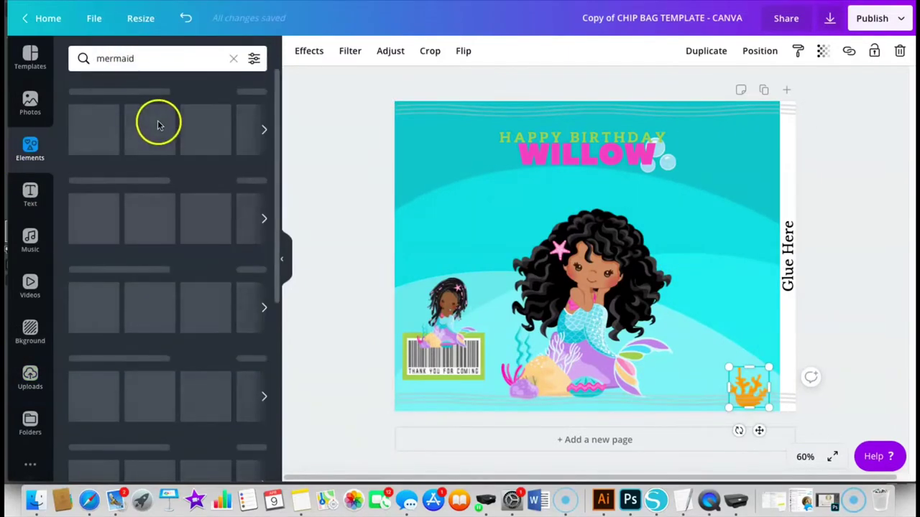
pyautogui.scroll(-2, 279, 122)
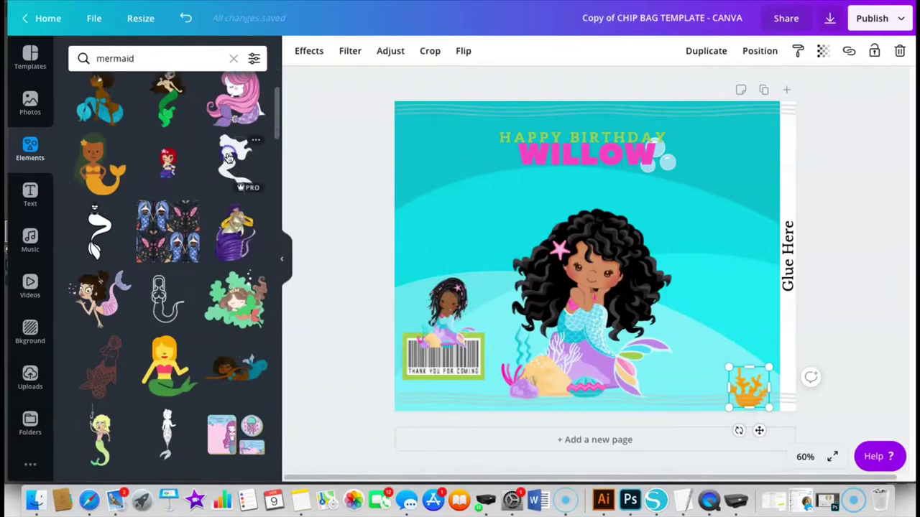
pyautogui.moveTo(229, 157); pyautogui.dragTo(749, 128)
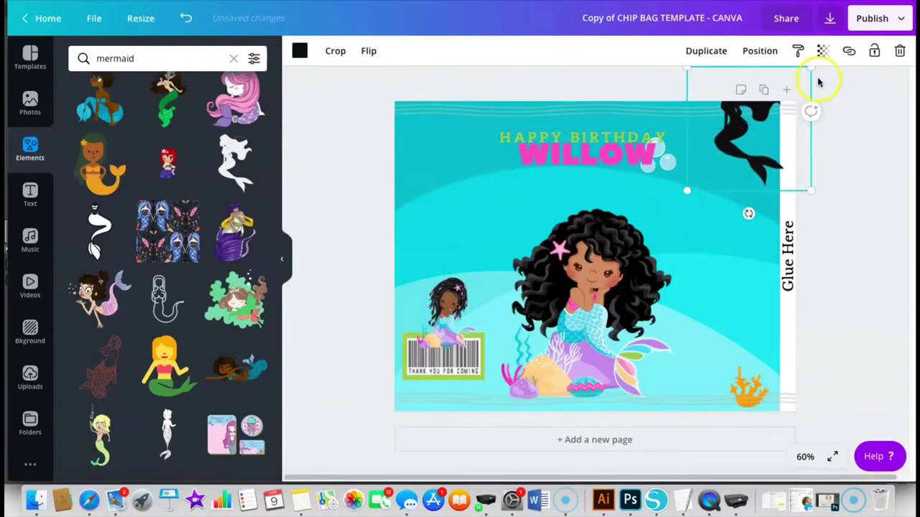
pyautogui.moveTo(748, 214); pyautogui.dragTo(911, 92)
pyautogui.click(760, 50)
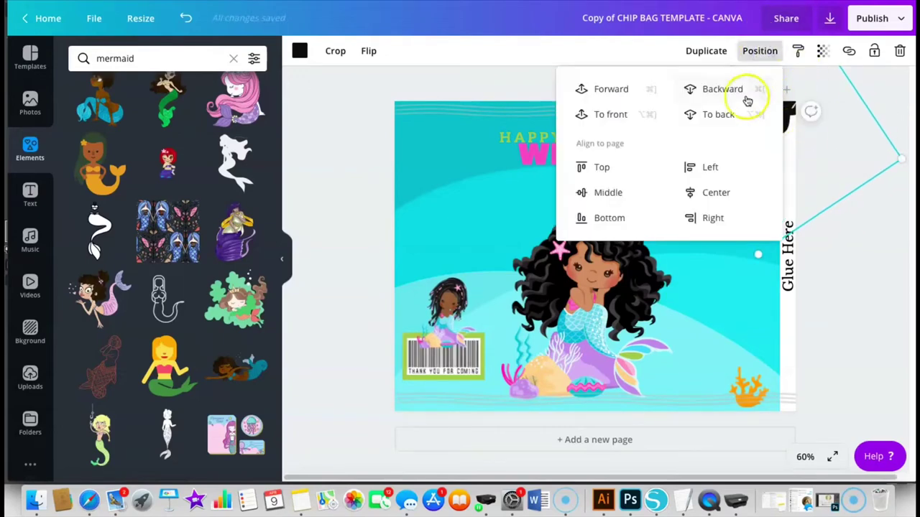
pyautogui.click(743, 88)
# Step: Enlarge the mermaid tail in the top-right corner and recolour it white
pyautogui.moveTo(751, 131); pyautogui.dragTo(738, 125)
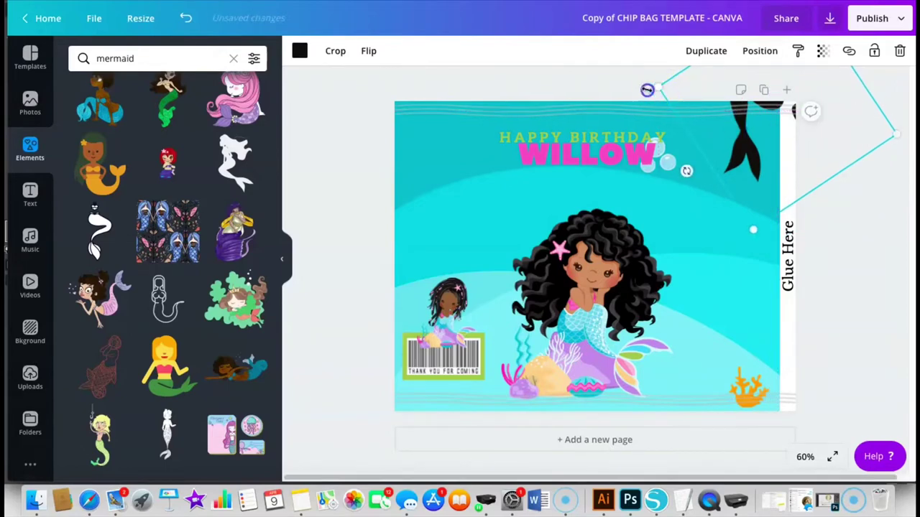
pyautogui.moveTo(646, 90); pyautogui.dragTo(601, 75)
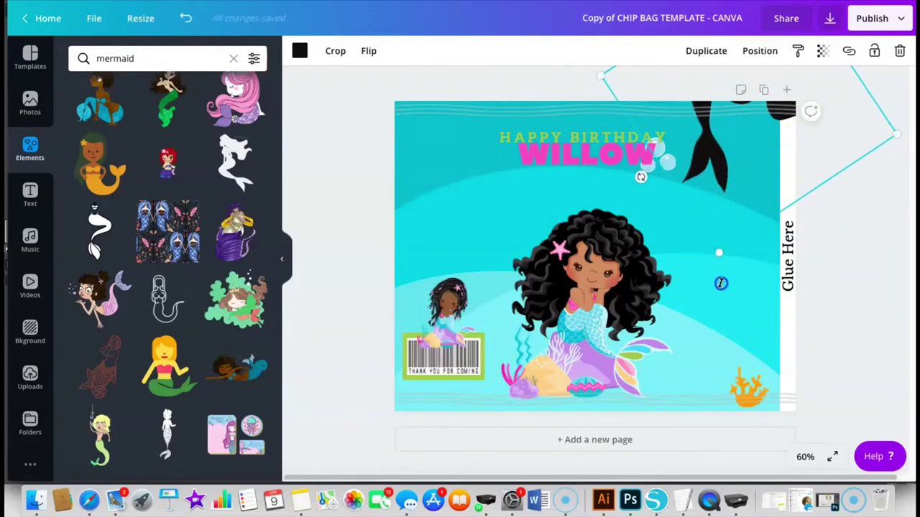
pyautogui.moveTo(720, 283); pyautogui.dragTo(743, 320)
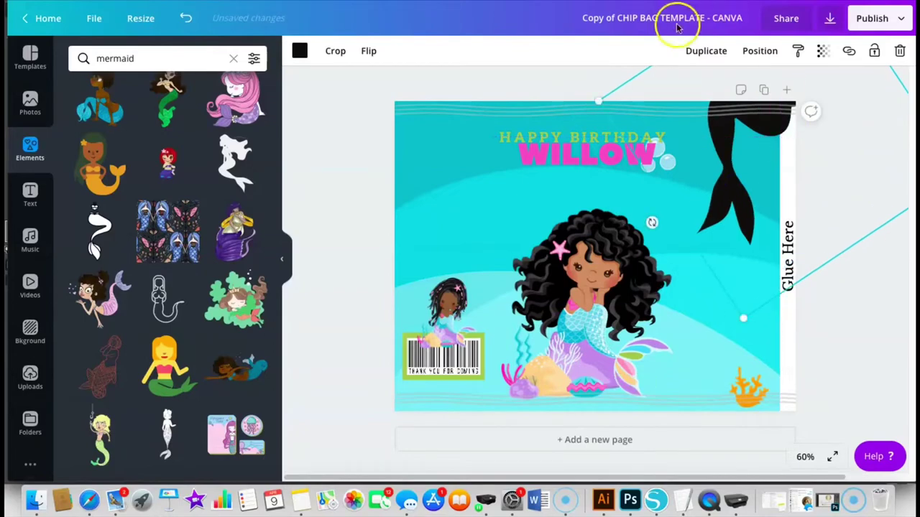
pyautogui.click(299, 50)
pyautogui.click(81, 211)
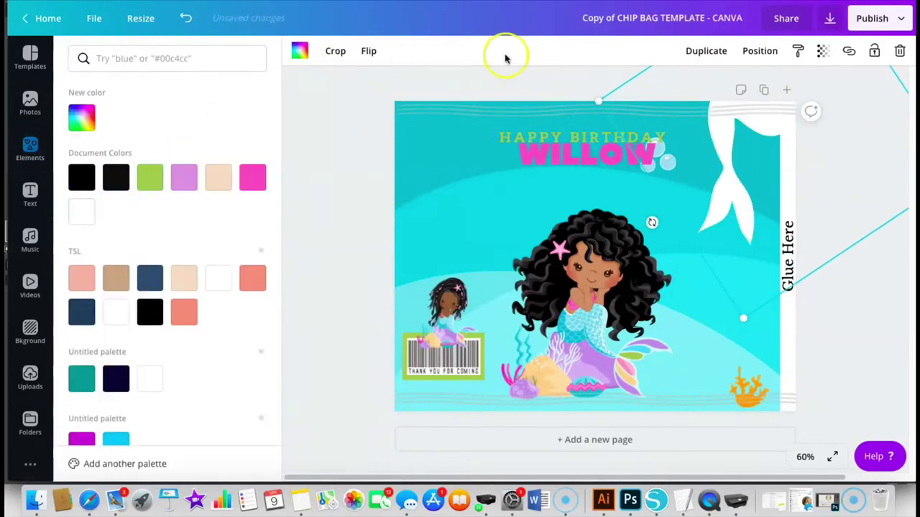
pyautogui.click(822, 50)
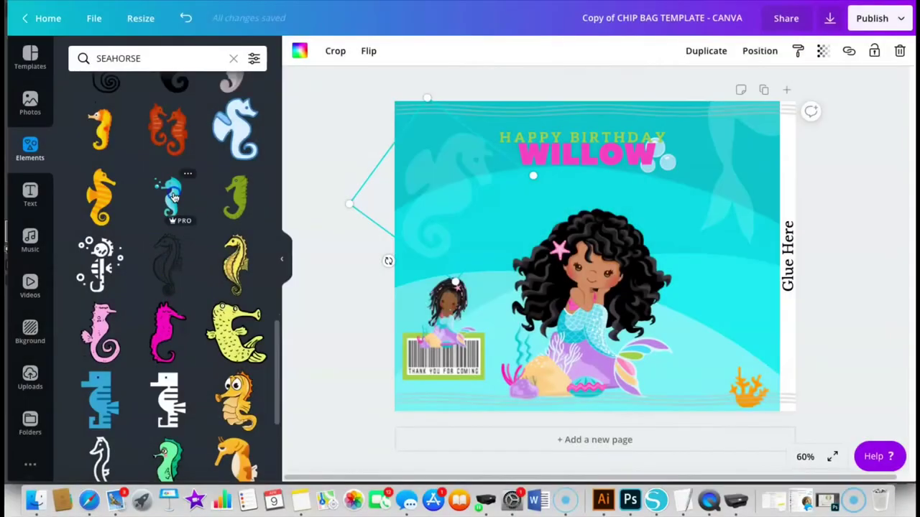
# Step: Add a teal seahorse, enlarge it, tilt it about 35° and flip it horizontally
pyautogui.click(170, 193)
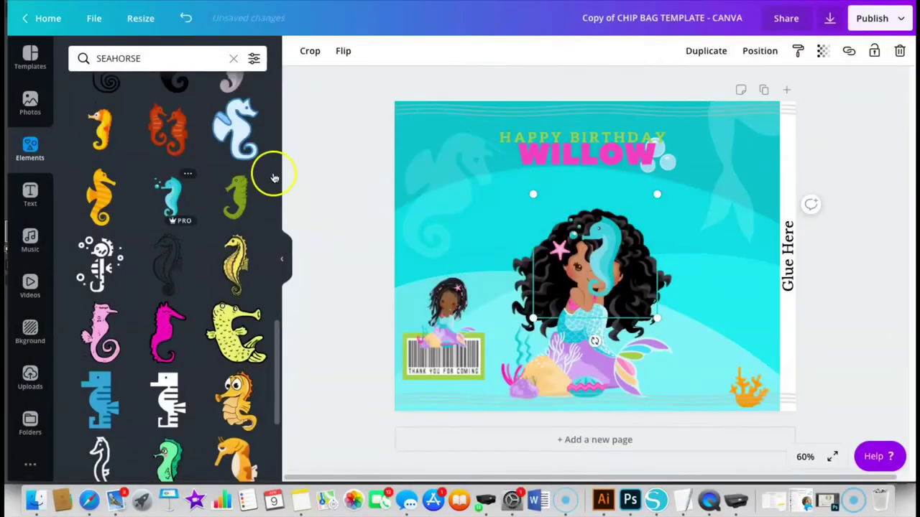
pyautogui.moveTo(595, 266); pyautogui.dragTo(460, 216)
pyautogui.click(459, 208)
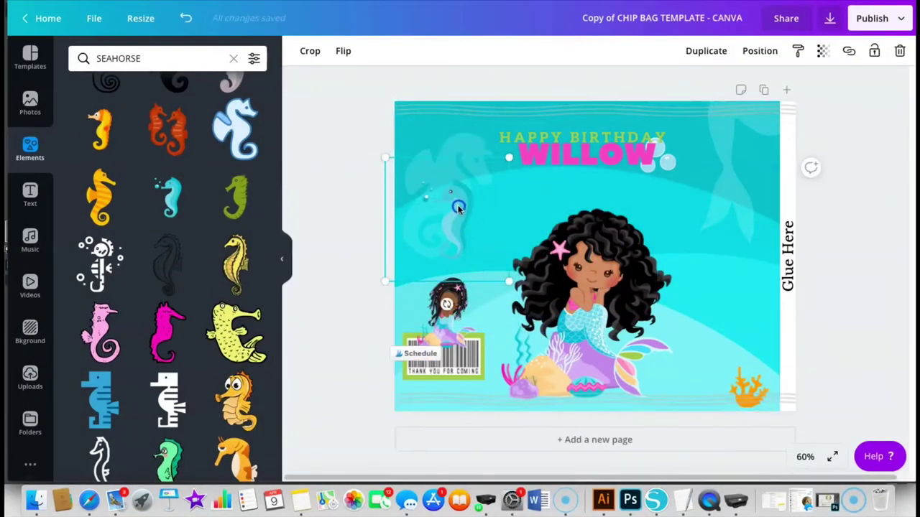
pyautogui.moveTo(384, 157); pyautogui.dragTo(329, 120)
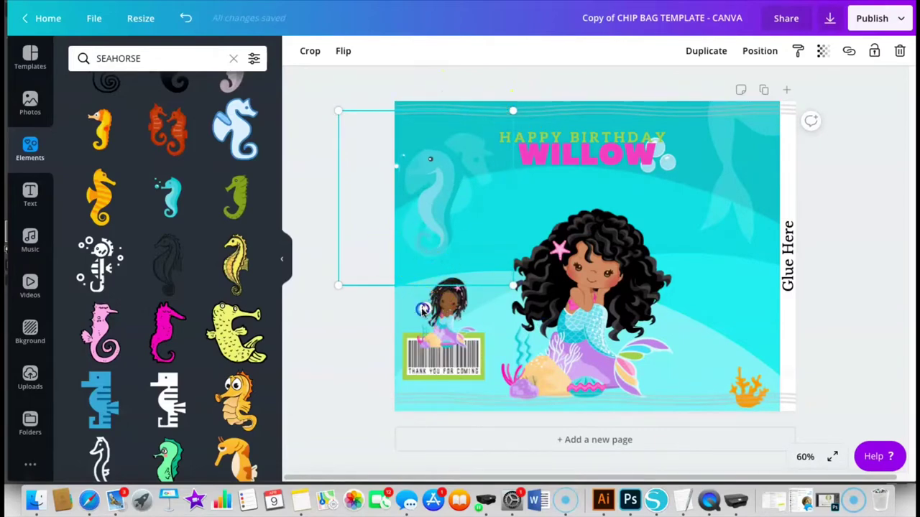
pyautogui.moveTo(424, 308); pyautogui.dragTo(365, 277)
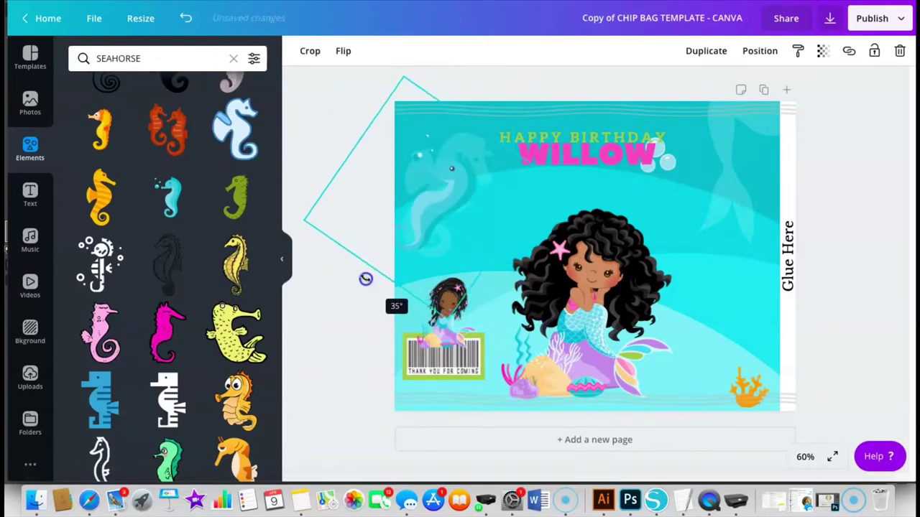
pyautogui.click(344, 52)
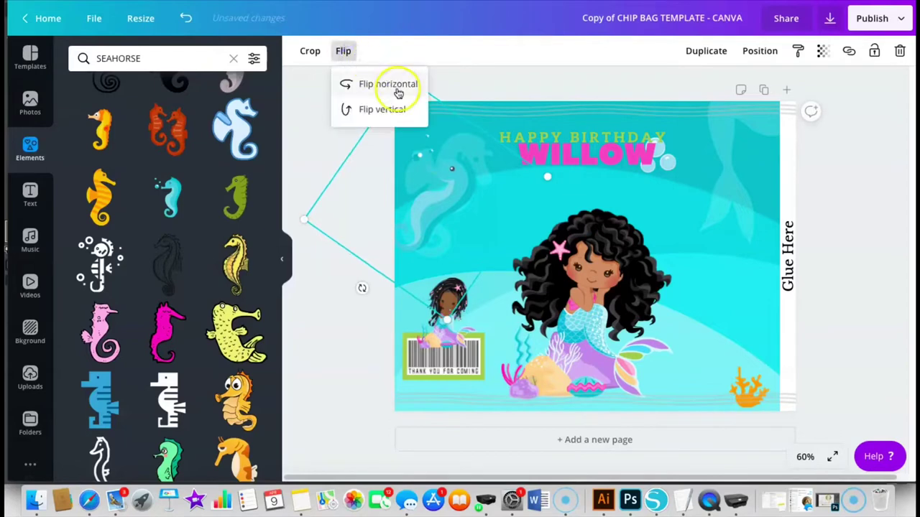
pyautogui.click(398, 92)
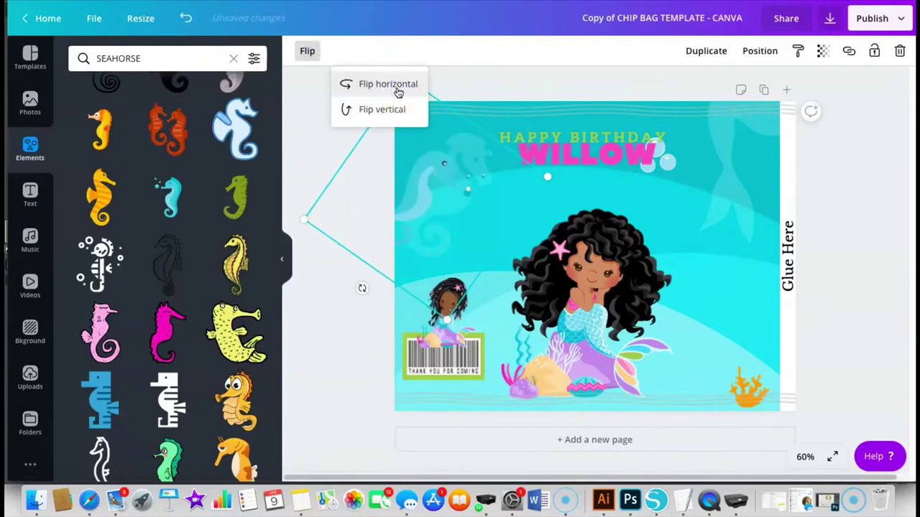
pyautogui.moveTo(444, 173); pyautogui.dragTo(484, 195)
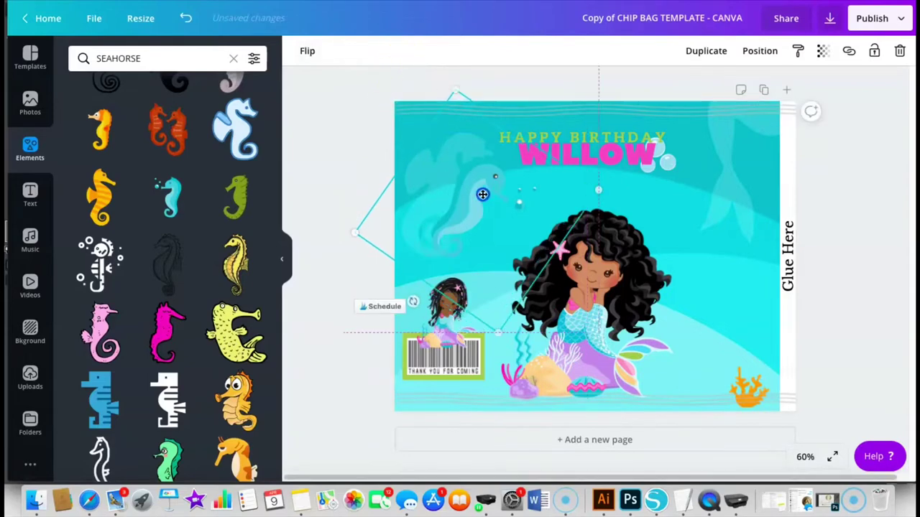
# Step: Move the seahorse to the page's upper left and fade it with lower transparency
pyautogui.click(405, 154)
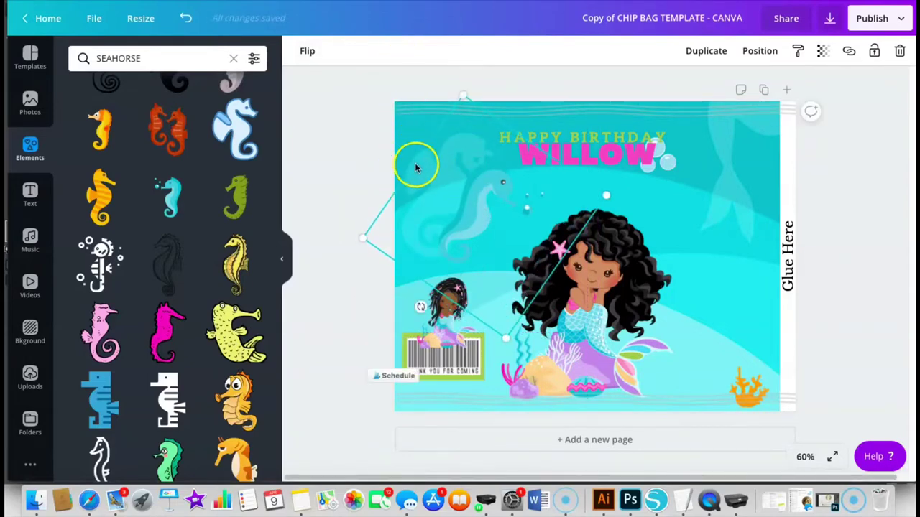
pyautogui.moveTo(407, 157); pyautogui.dragTo(431, 178)
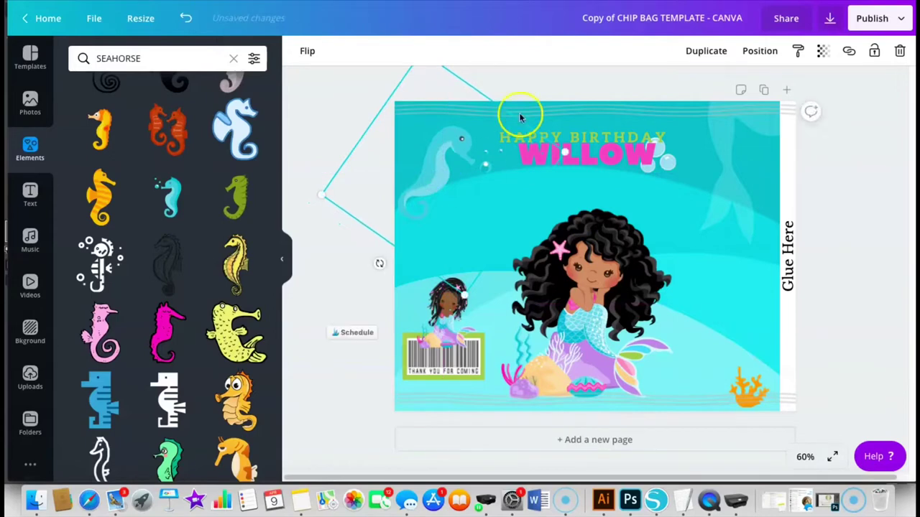
pyautogui.click(821, 52)
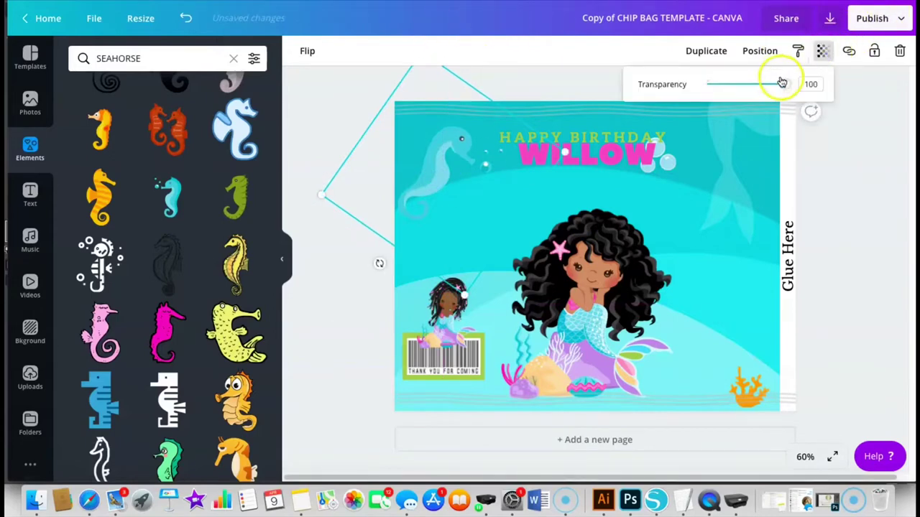
pyautogui.moveTo(786, 85); pyautogui.dragTo(740, 84)
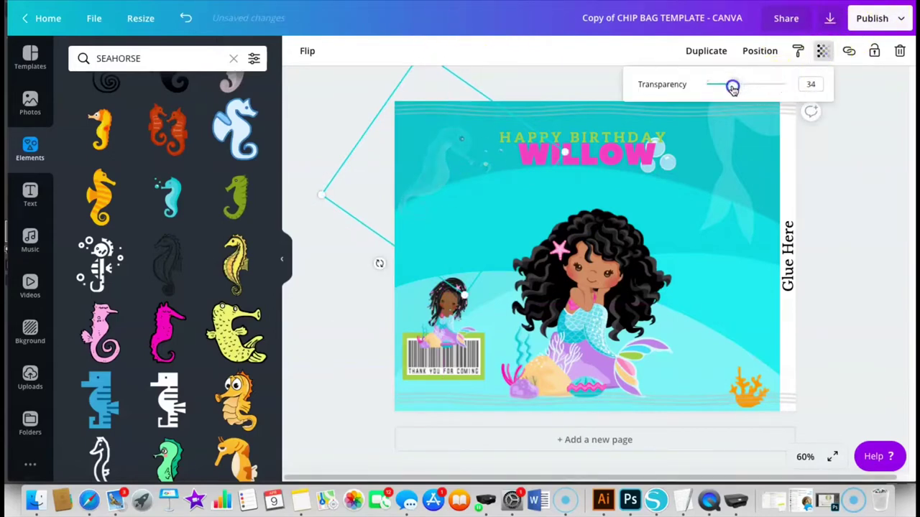
pyautogui.click(852, 213)
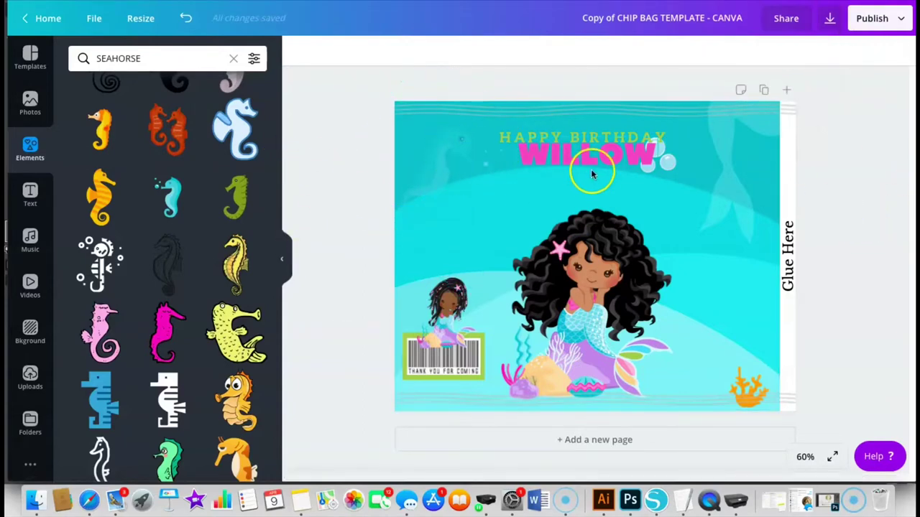
# Step: Duplicate the bubbles beside WILLOW, place the copy by the mermaid's hair and fade it
pyautogui.click(657, 157)
pyautogui.click(705, 51)
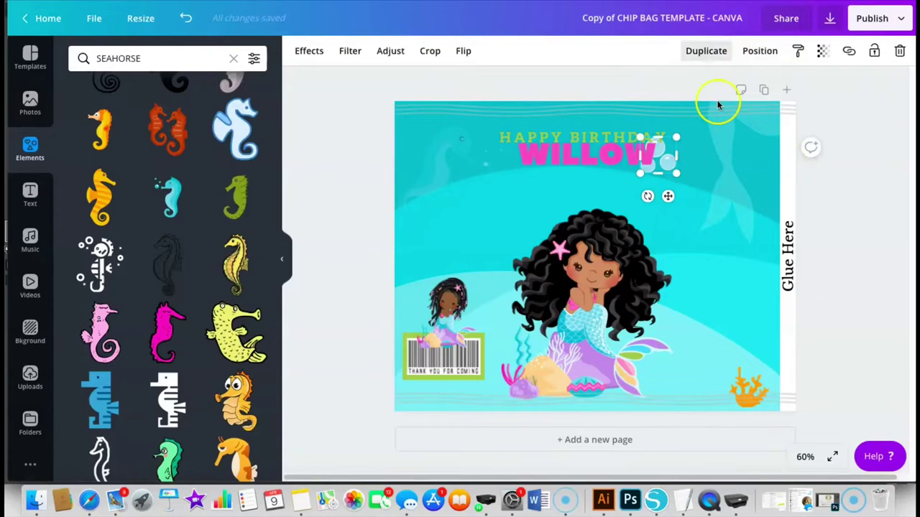
pyautogui.moveTo(658, 157); pyautogui.dragTo(545, 200)
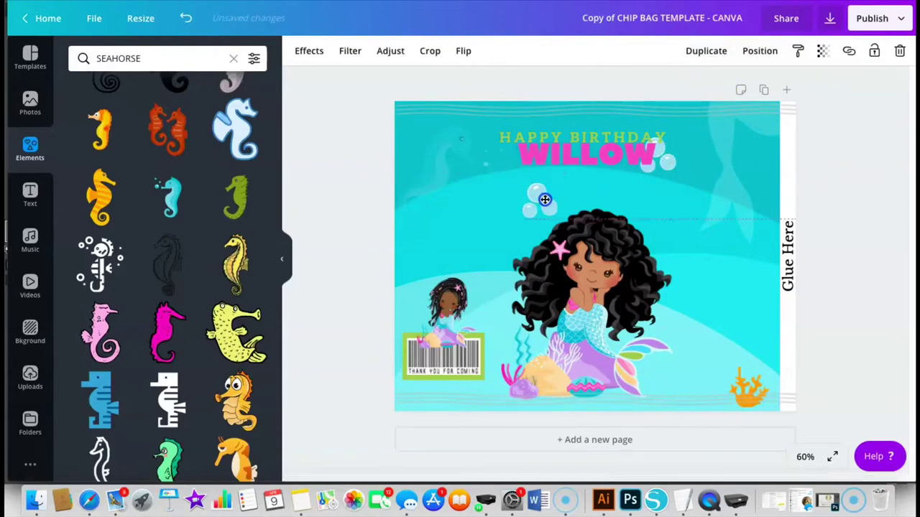
pyautogui.click(823, 52)
pyautogui.moveTo(768, 84); pyautogui.dragTo(743, 85)
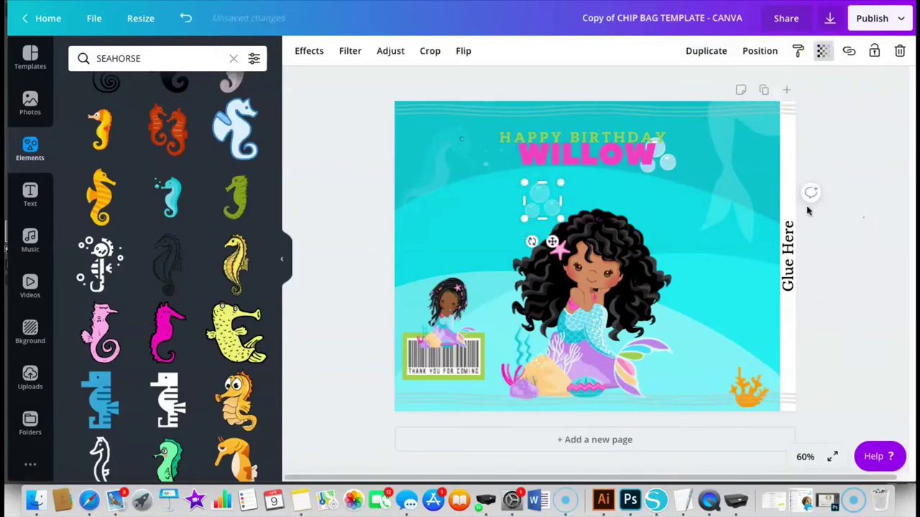
pyautogui.click(659, 160)
pyautogui.click(822, 50)
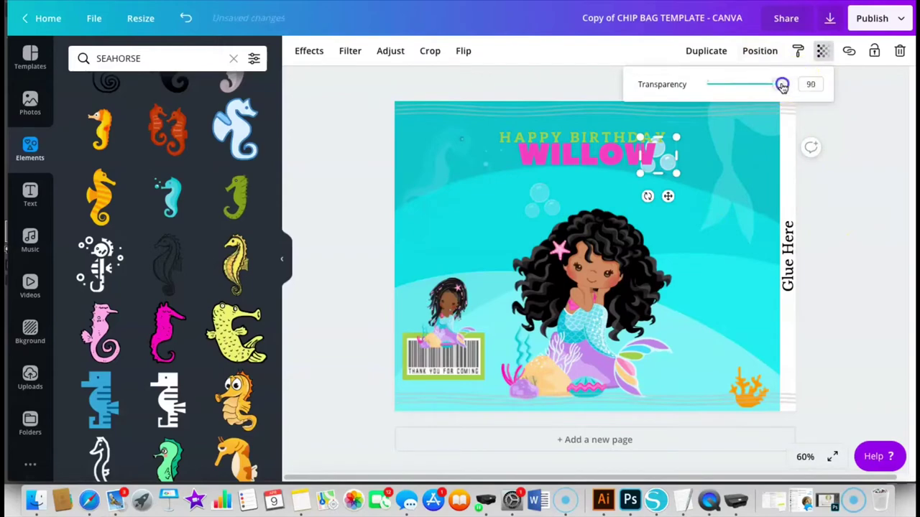
pyautogui.click(830, 172)
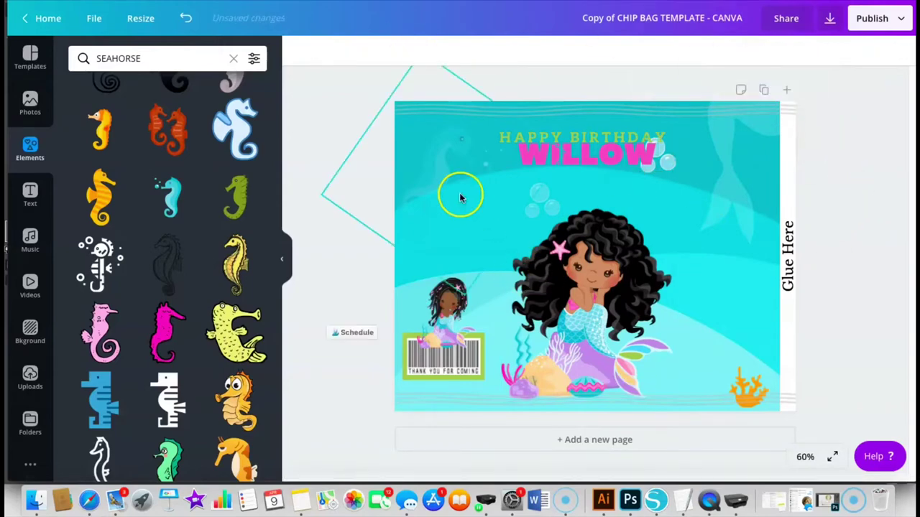
pyautogui.click(29, 377)
# Step: Add the Nutrition Facts label shrunk into the top-right, plus a square shape
pyautogui.click(94, 291)
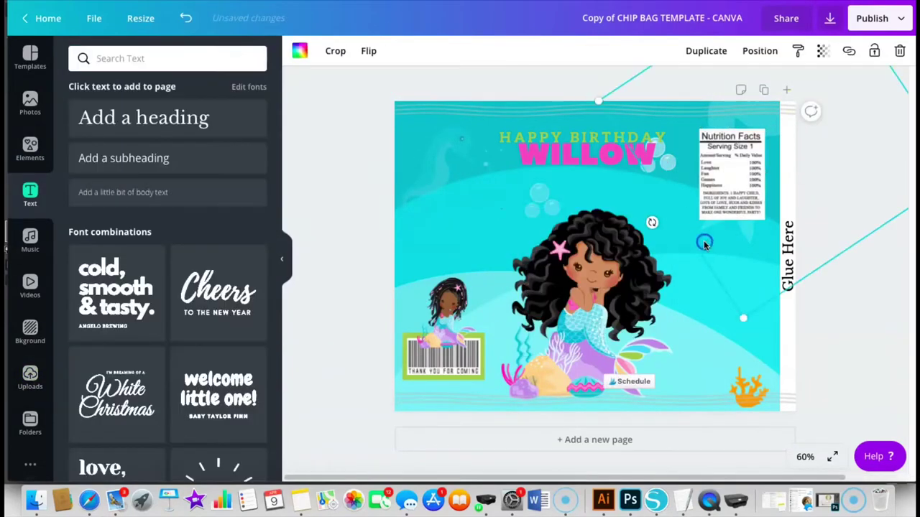
pyautogui.moveTo(704, 243); pyautogui.dragTo(708, 365)
pyautogui.click(30, 147)
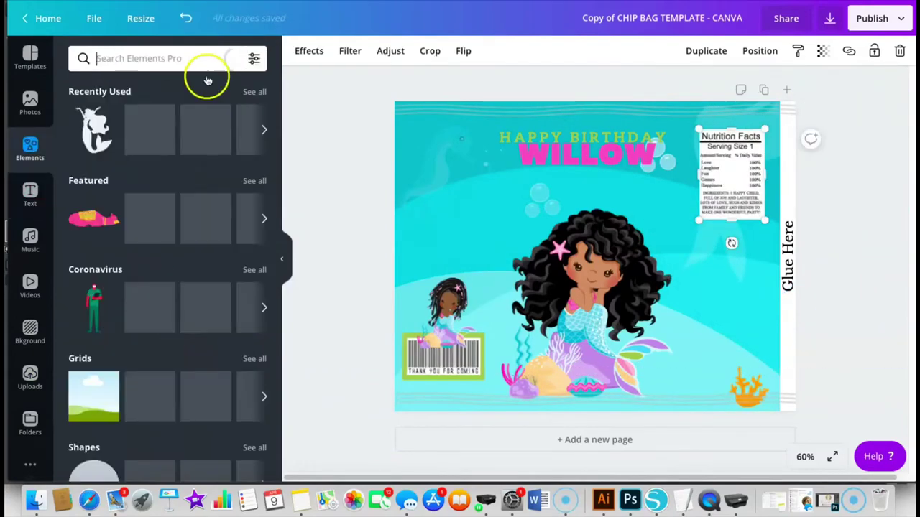
pyautogui.click(204, 141)
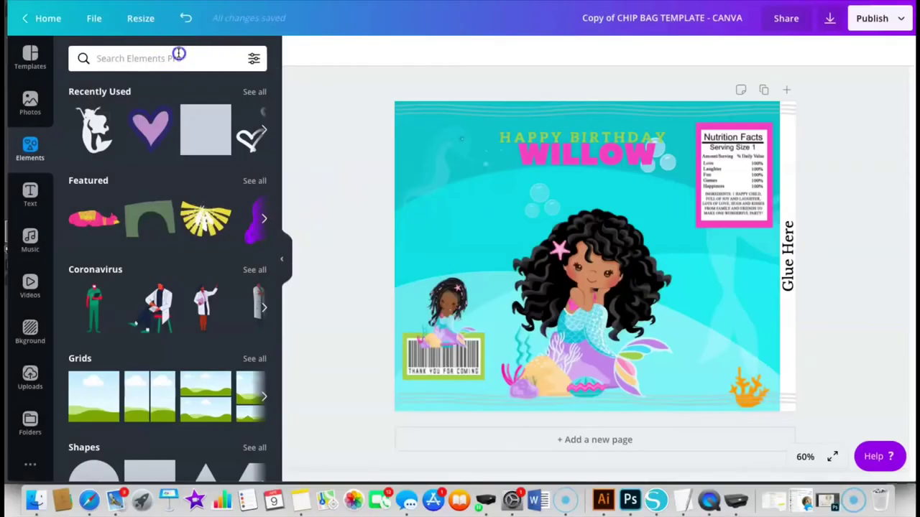
# Step: Search elements for 'SEA LIFE' and place a pink jellyfish just below the birthday title
pyautogui.click(177, 56)
pyautogui.write('SEA')
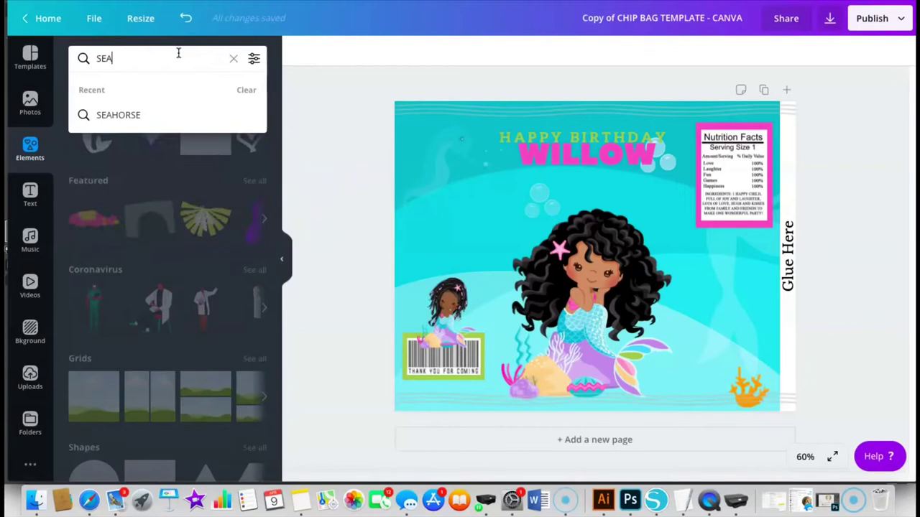
pyautogui.write(' LIFE')
pyautogui.press('Return')
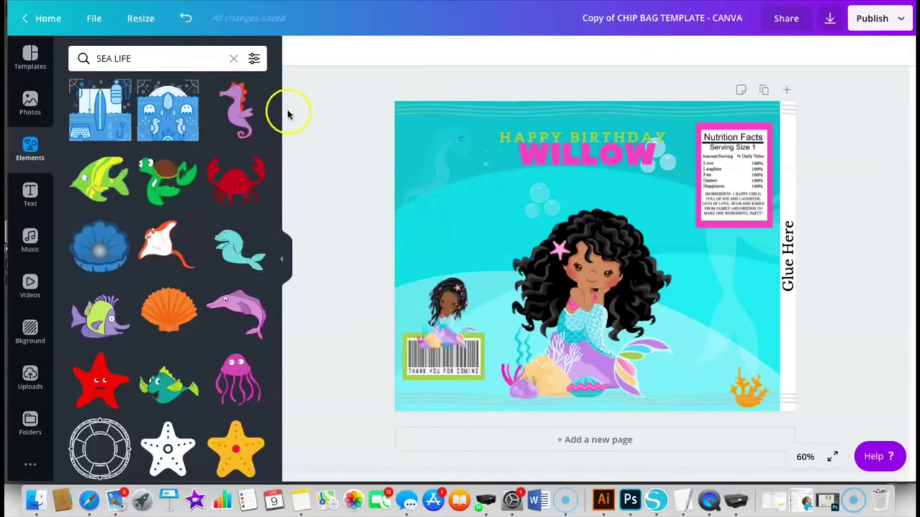
pyautogui.scroll(-4, 276, 215)
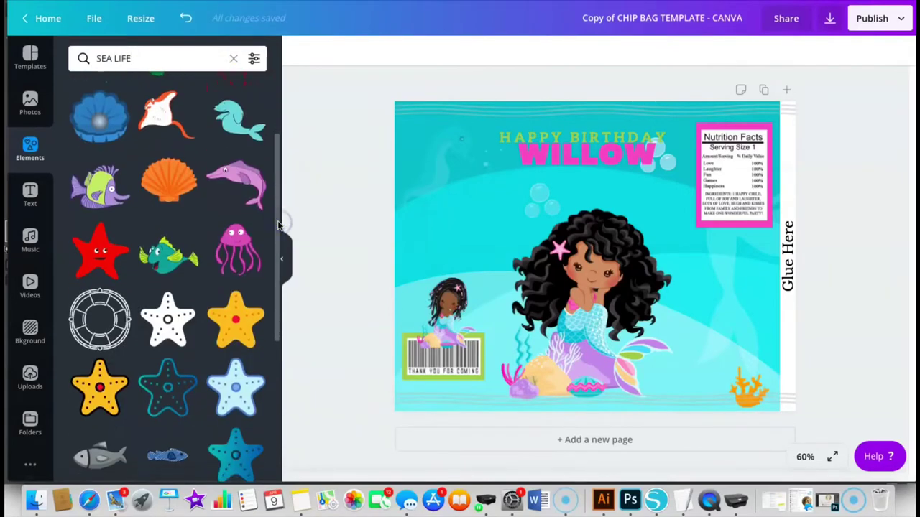
pyautogui.click(241, 257)
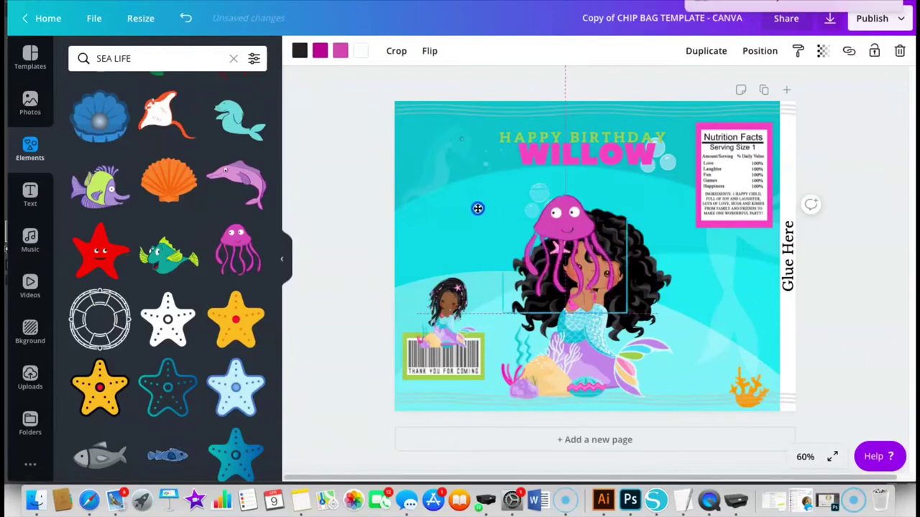
pyautogui.moveTo(586, 172); pyautogui.dragTo(463, 218)
pyautogui.moveTo(540, 165); pyautogui.dragTo(536, 182)
pyautogui.click(400, 81)
# Step: Add a small yellow fish at lower right and an orange shell behind WILLOW
pyautogui.scroll(3, 261, 91)
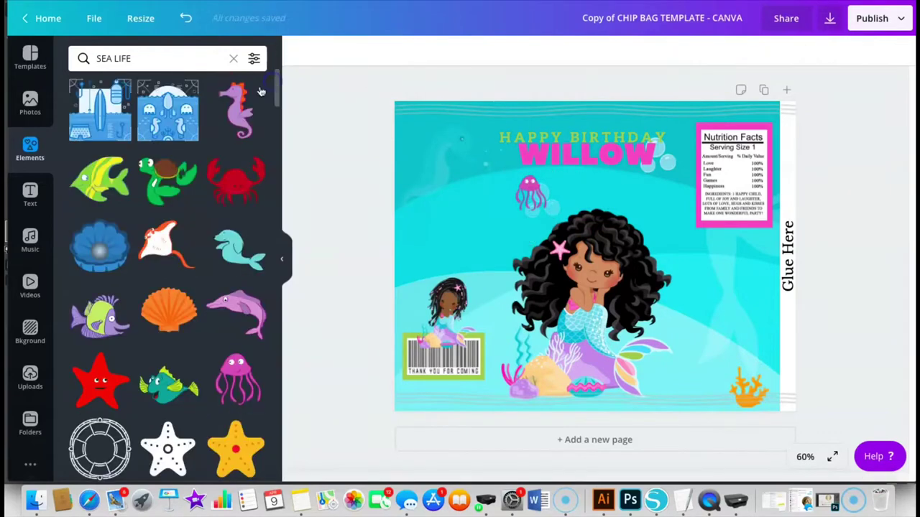
pyautogui.click(101, 183)
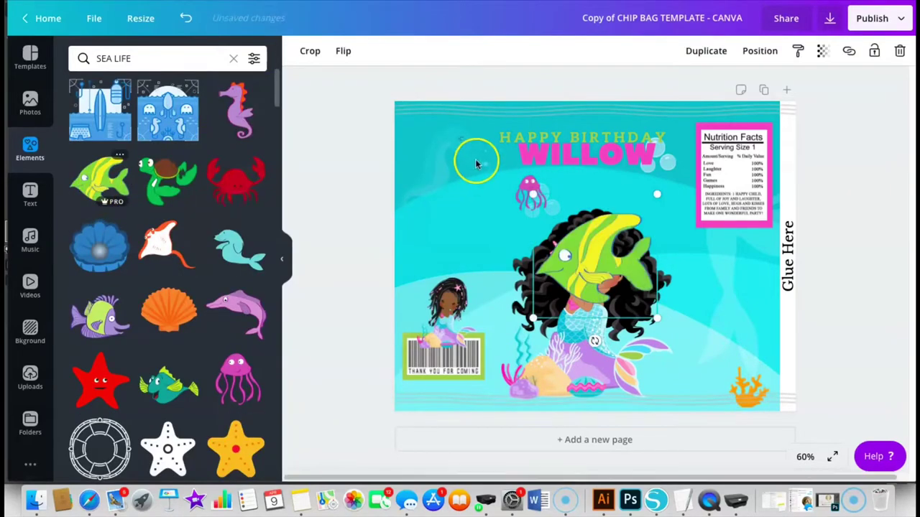
pyautogui.moveTo(455, 242); pyautogui.dragTo(753, 351)
pyautogui.click(168, 309)
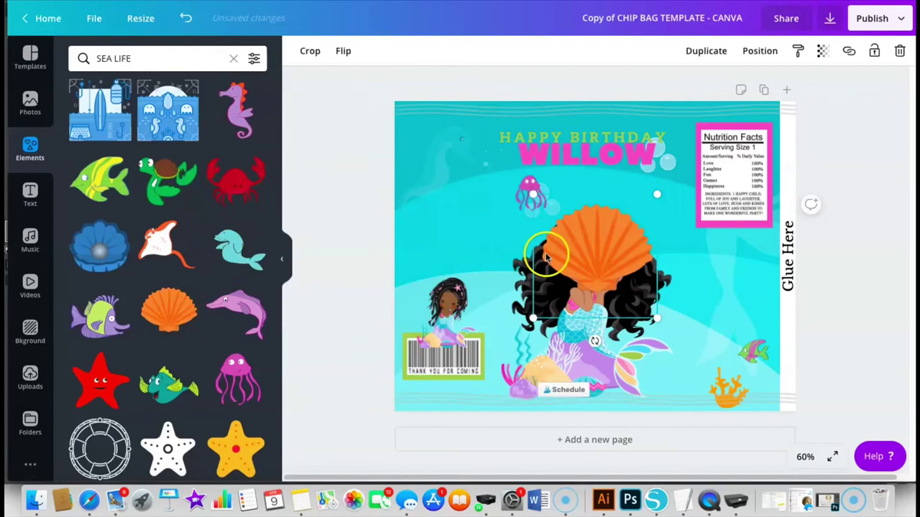
pyautogui.moveTo(589, 165); pyautogui.dragTo(581, 150)
# Step: Add a heading reading '6', colour it magenta and place it beside the small mermaid
pyautogui.press('t')
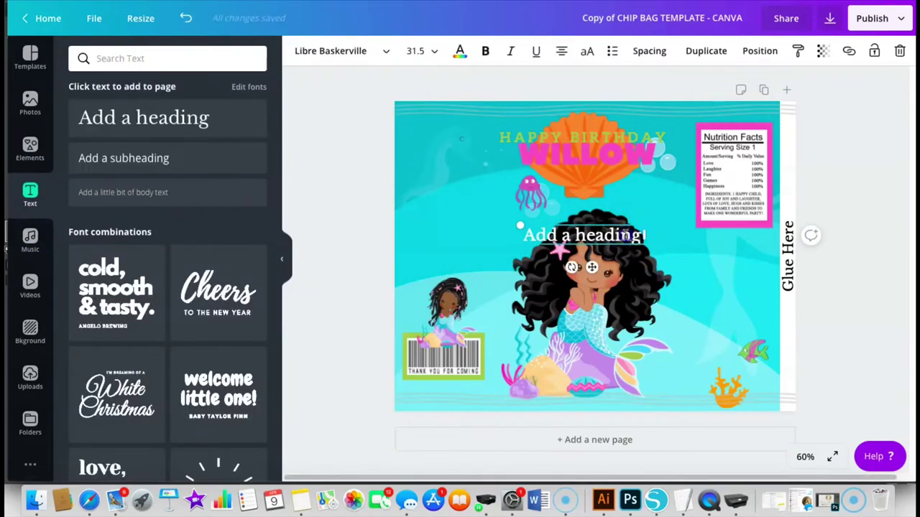
pyautogui.moveTo(624, 235); pyautogui.dragTo(506, 186)
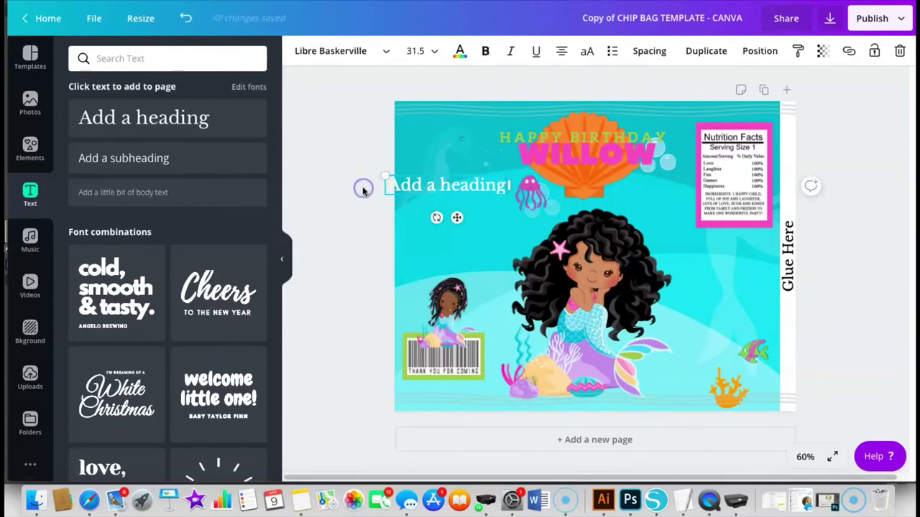
pyautogui.write('6')
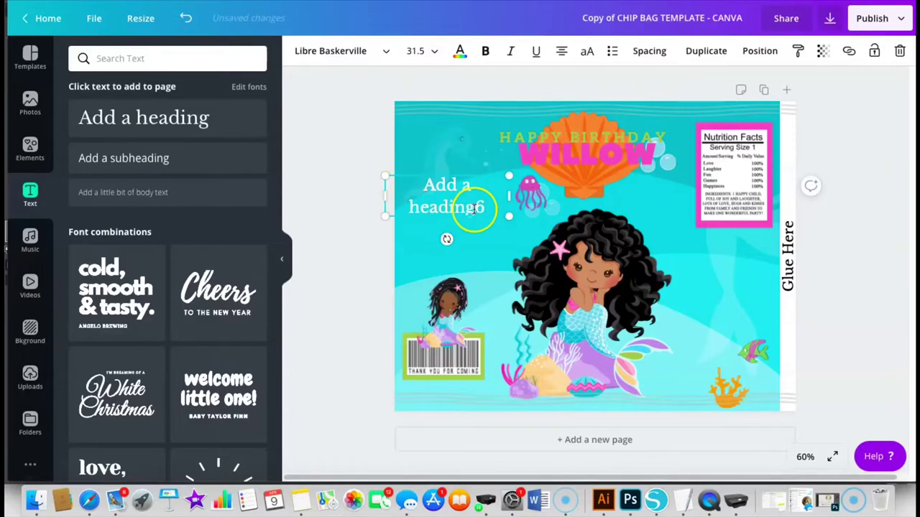
pyautogui.press('BackSpace')
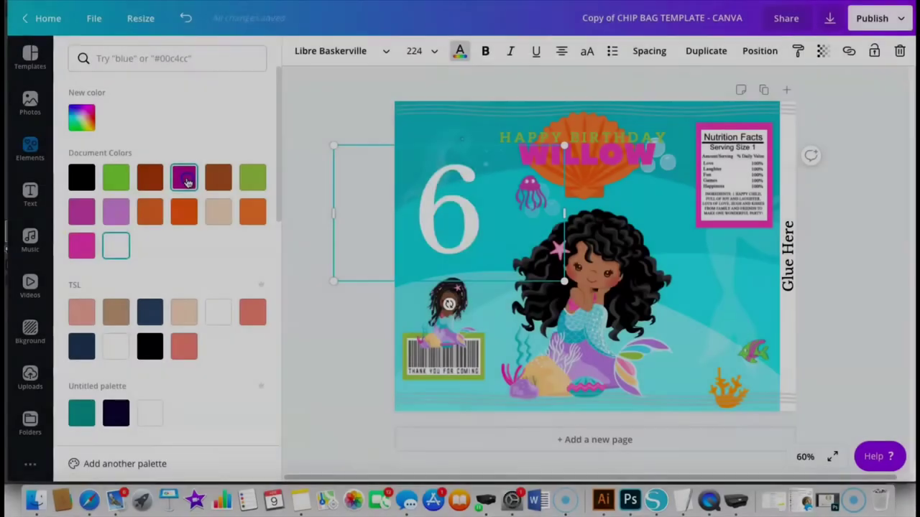
pyautogui.click(185, 182)
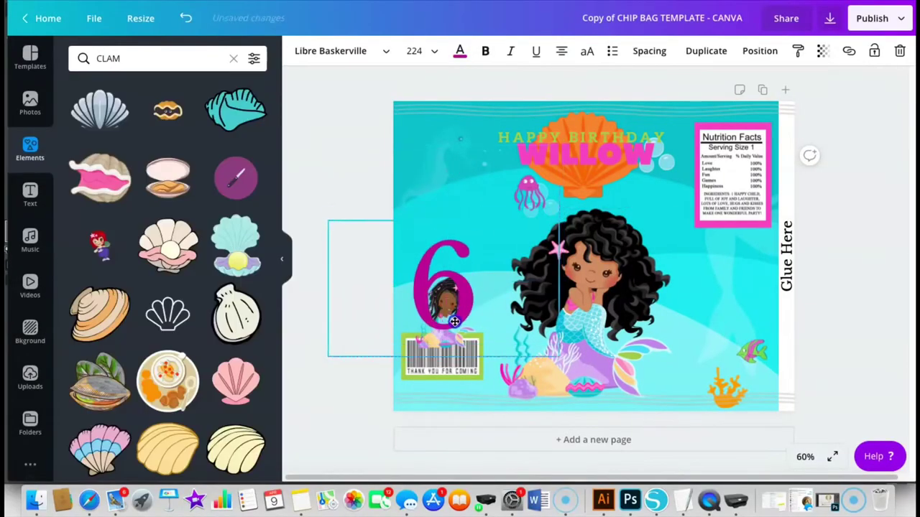
pyautogui.moveTo(440, 325); pyautogui.dragTo(442, 323)
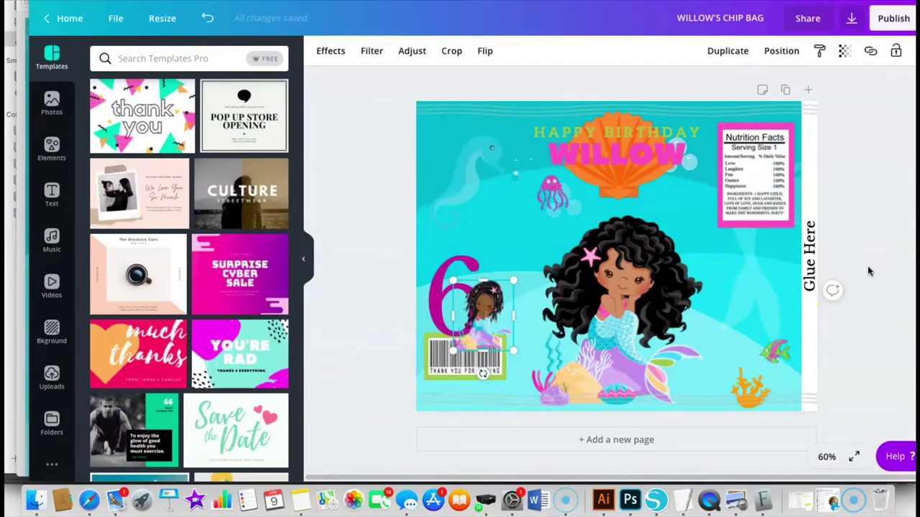
# Step: Download the wrapper design with file type changed from PNG to PDF Print
pyautogui.click(852, 19)
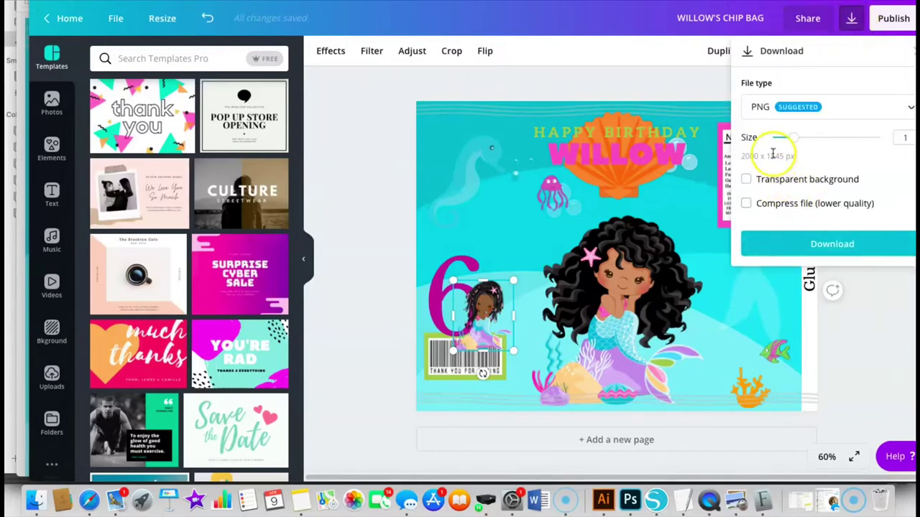
pyautogui.click(761, 108)
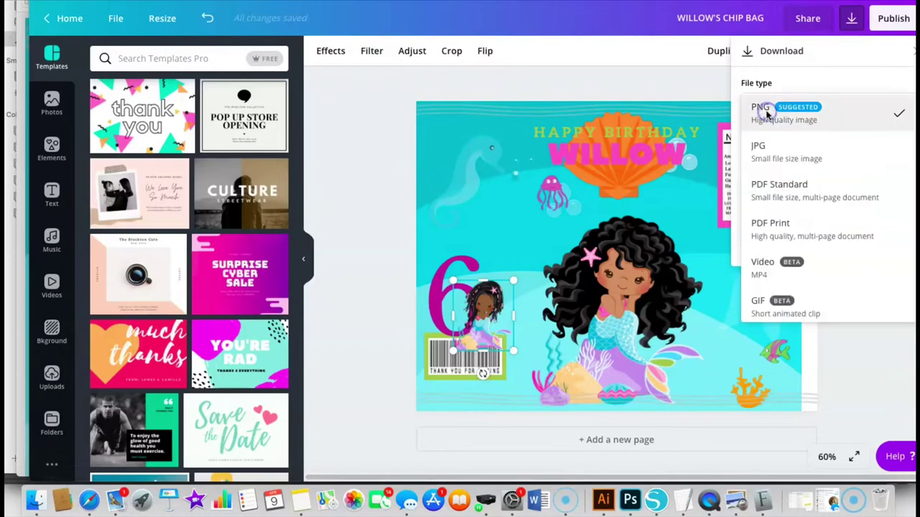
pyautogui.click(773, 230)
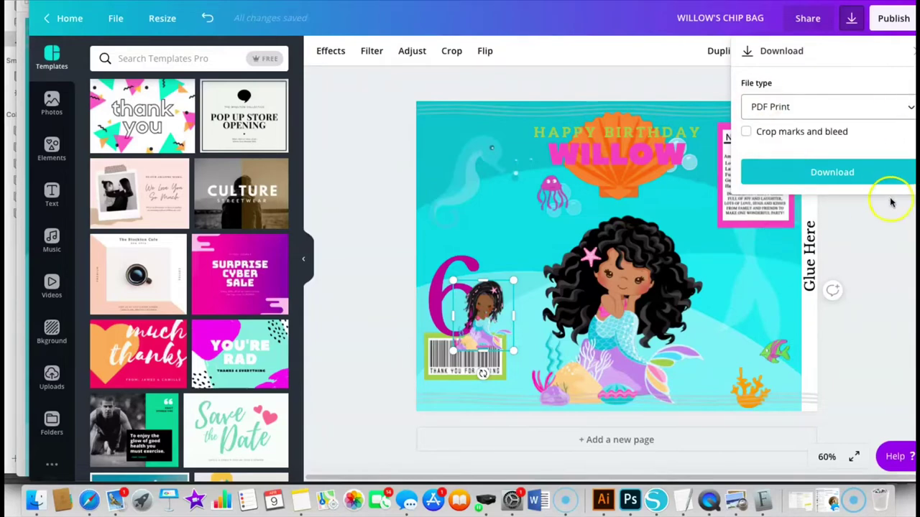
pyautogui.click(834, 173)
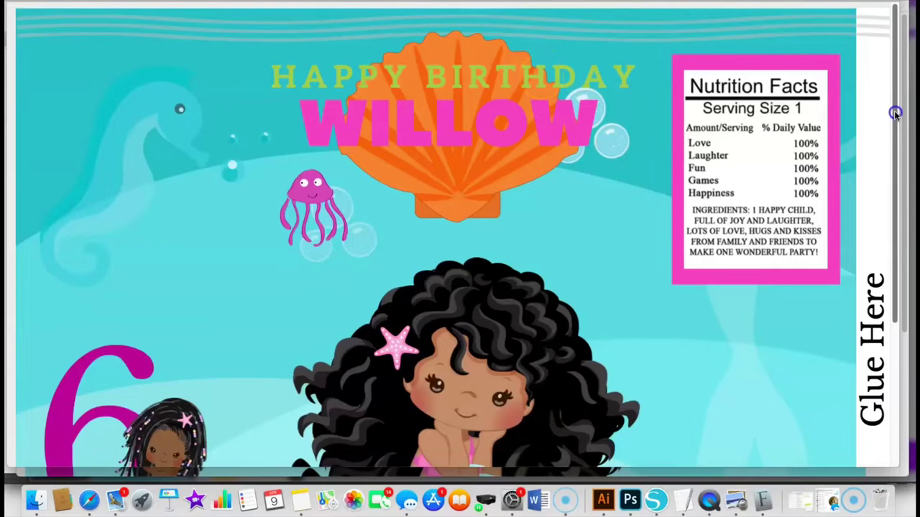
# Step: Start printing the wrapper PDF on US Letter Borderless paper
pyautogui.scroll(-5, 908, 221)
pyautogui.scroll(-2, 909, 221)
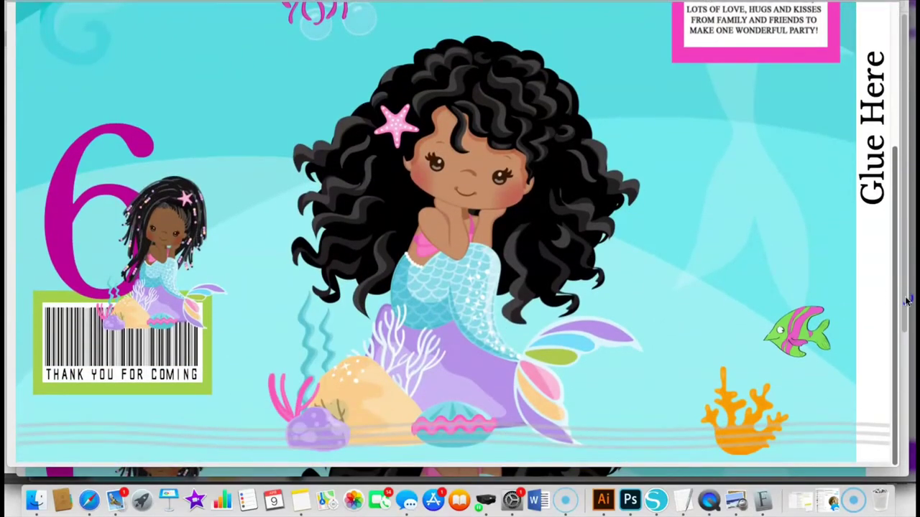
pyautogui.scroll(7, 905, 295)
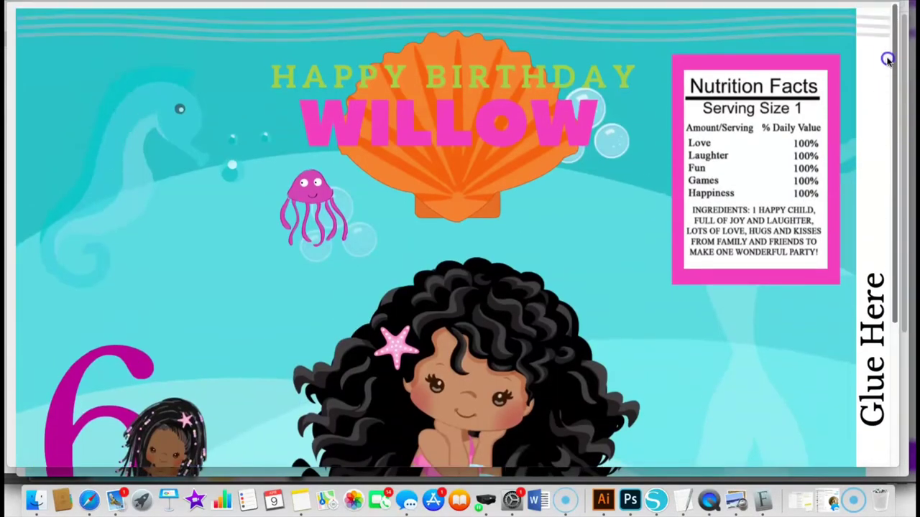
pyautogui.click(90, 1)
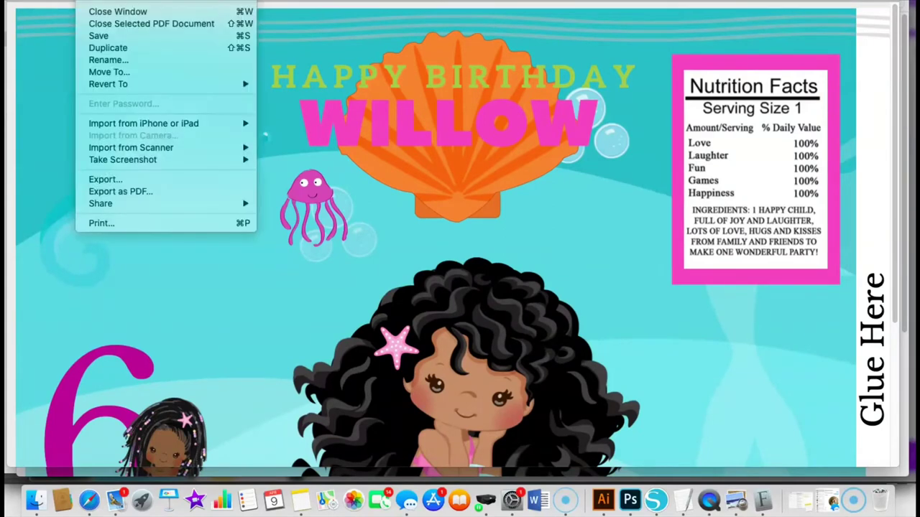
pyautogui.click(108, 224)
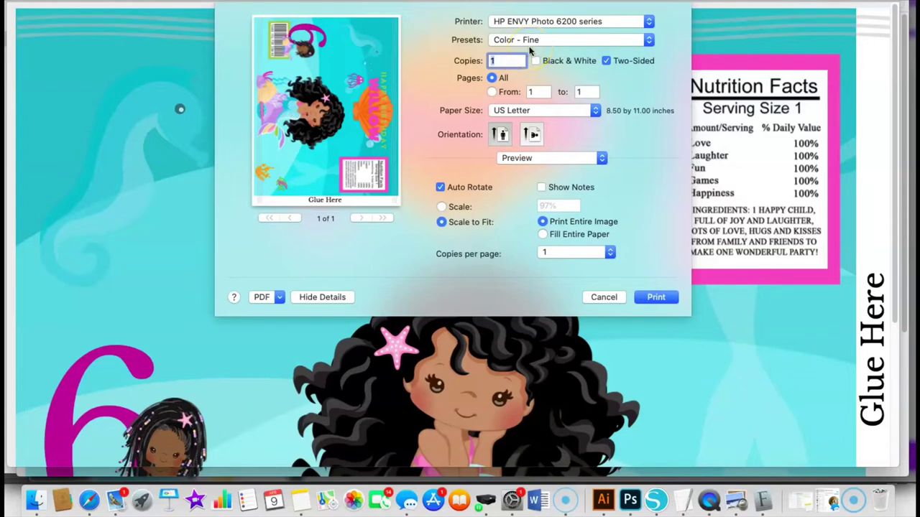
pyautogui.click(521, 110)
pyautogui.moveTo(523, 115)
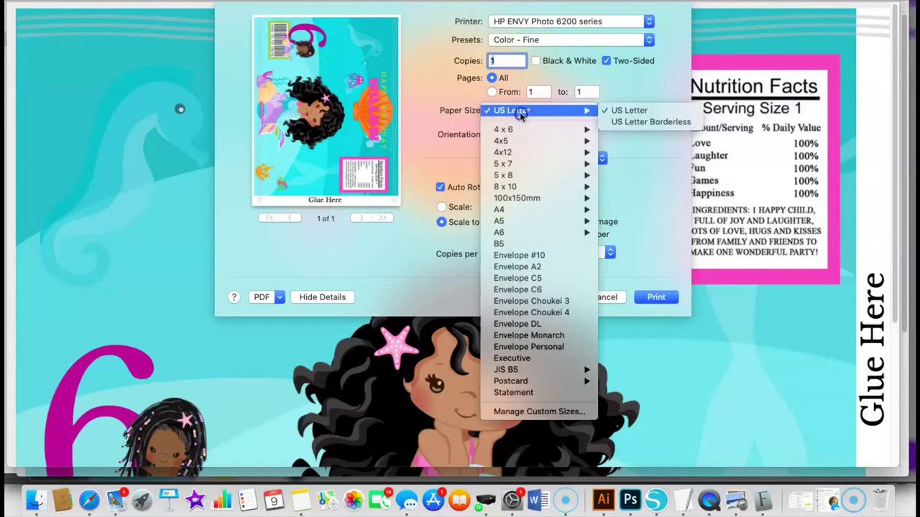
pyautogui.click(631, 122)
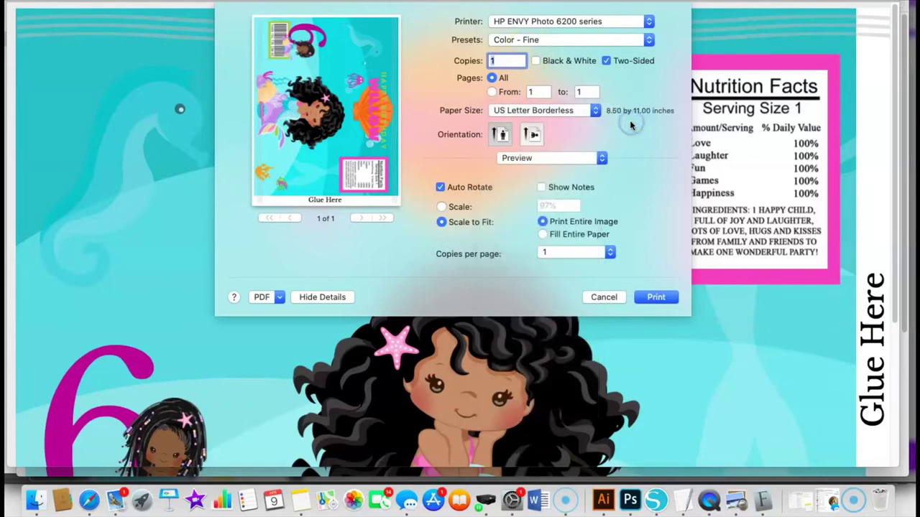
# Step: Keep Color - Fine, feed from the Main Tray on Photo Glossy Paper, and print
pyautogui.click(513, 41)
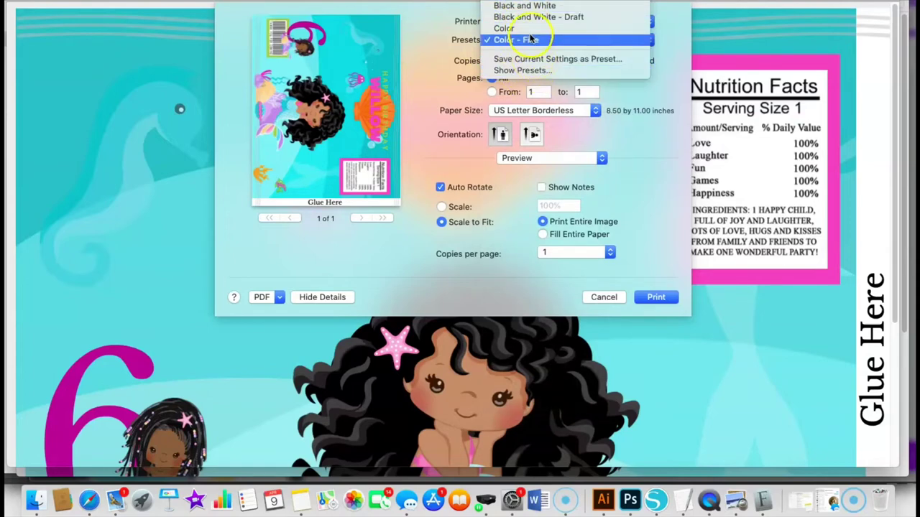
pyautogui.click(424, 78)
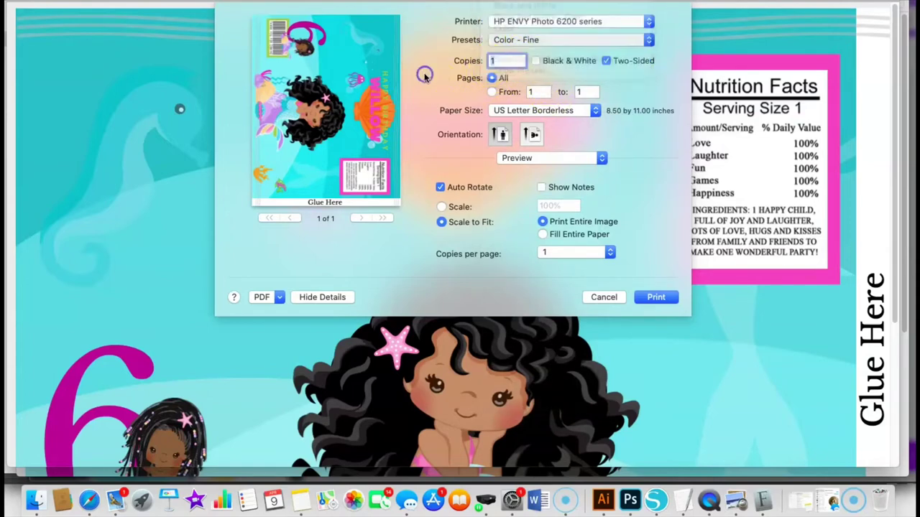
pyautogui.click(512, 158)
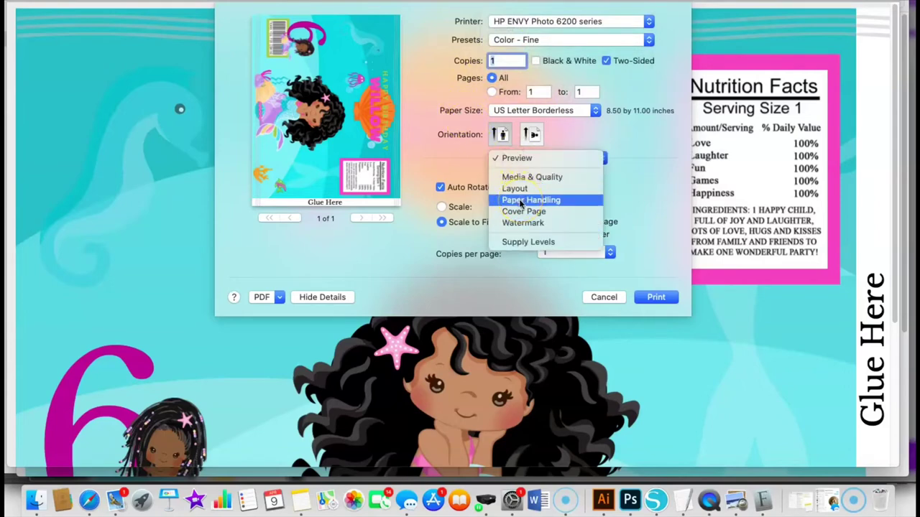
pyautogui.click(532, 177)
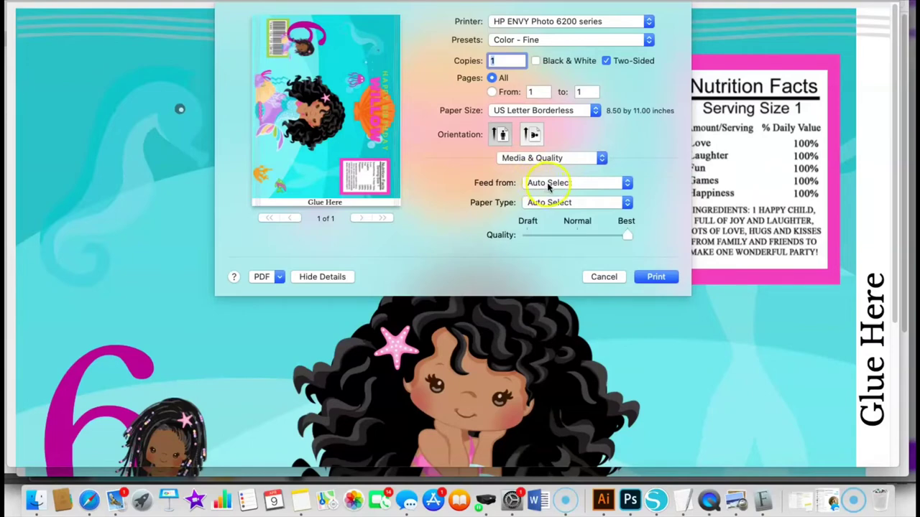
pyautogui.click(562, 184)
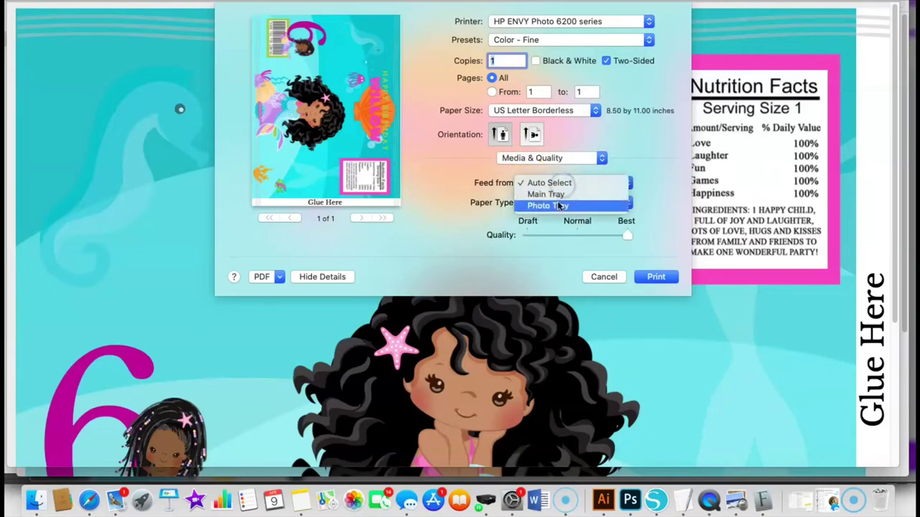
pyautogui.click(558, 195)
pyautogui.click(550, 203)
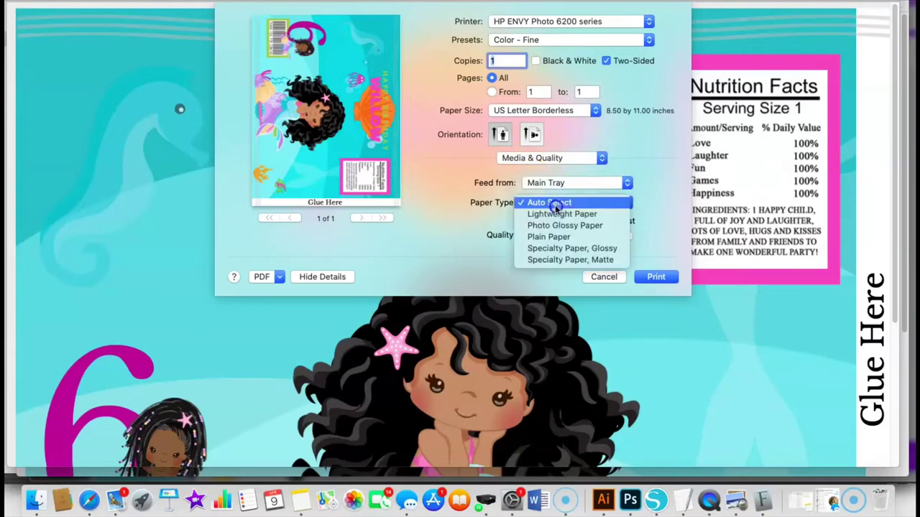
pyautogui.click(580, 227)
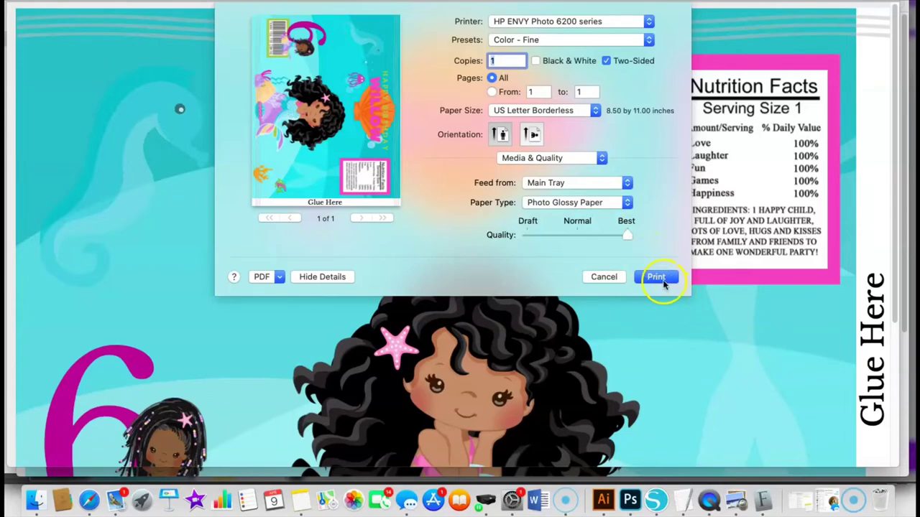
pyautogui.click(662, 281)
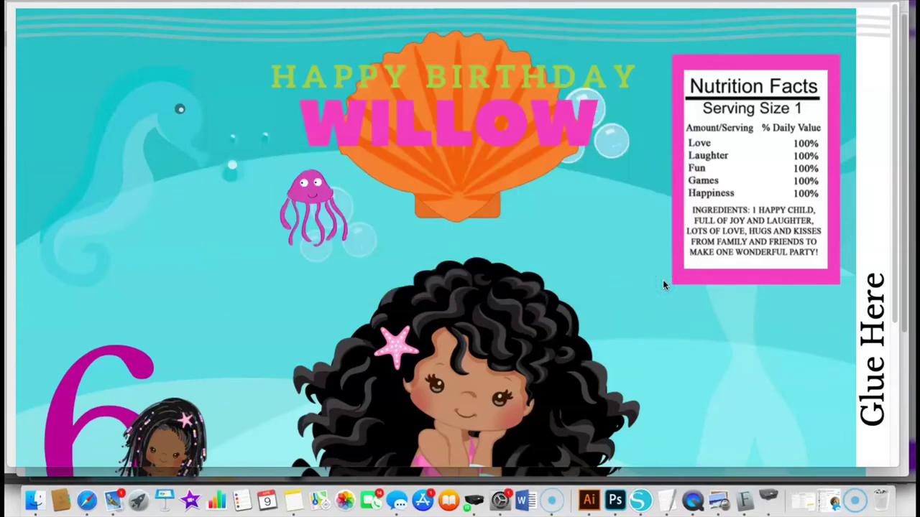